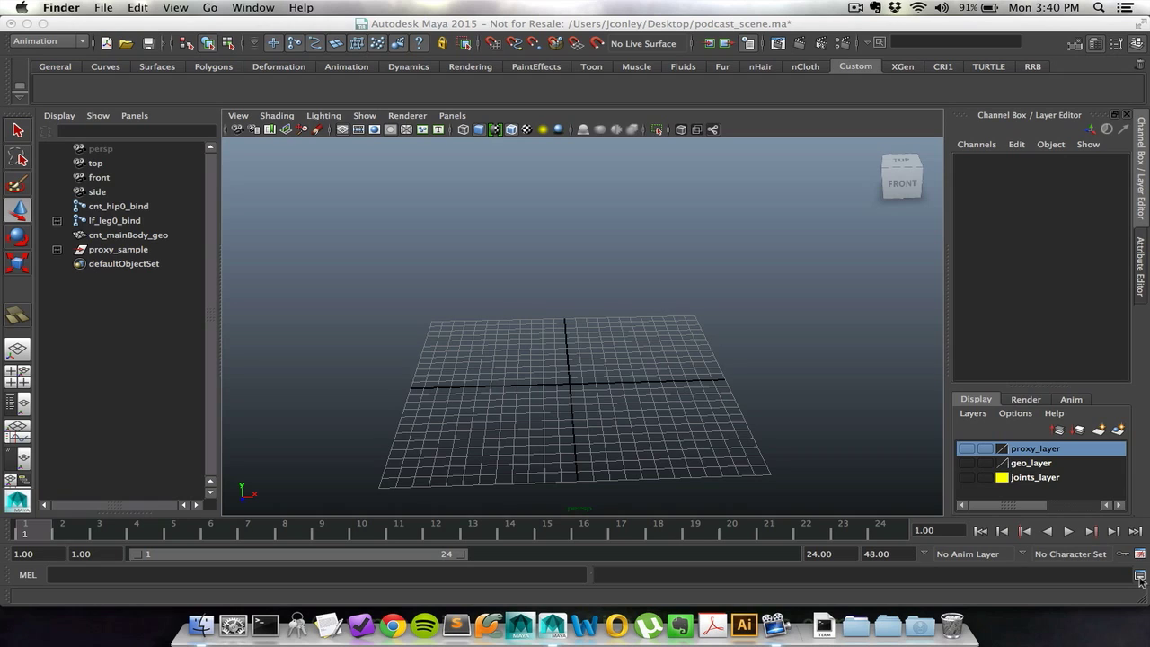
# - In the Script Editor's Python tab, highlight the two-line rr_main_ProxyCreation import and window_creation() script
pyautogui.click(1140, 577)
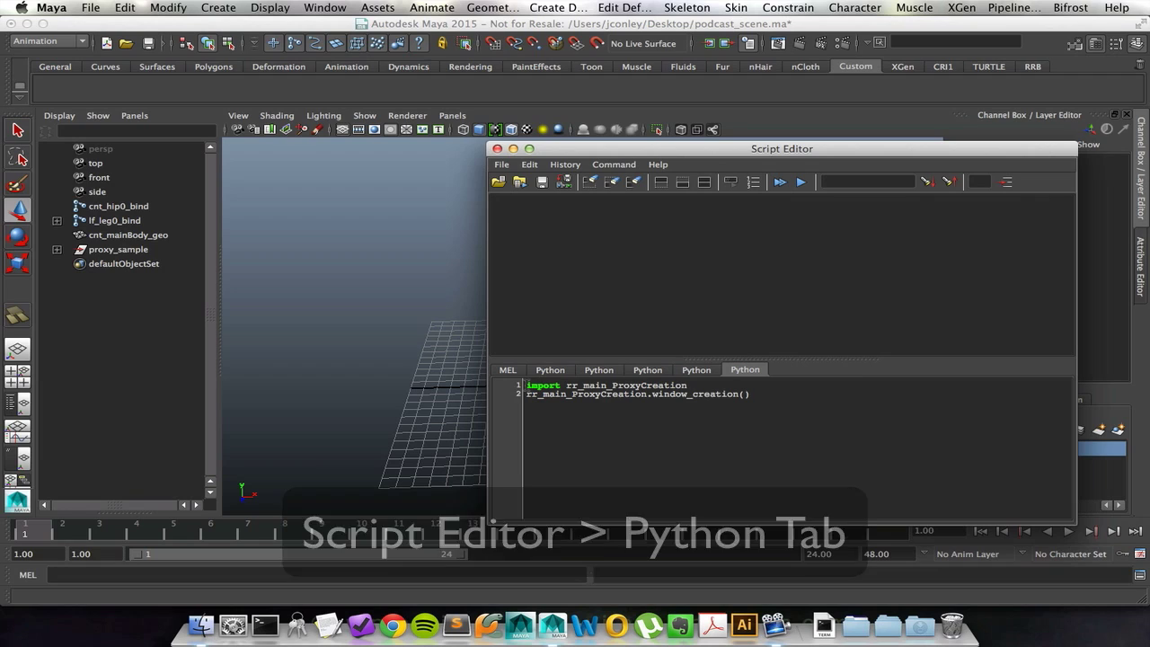
pyautogui.click(529, 384)
pyautogui.moveTo(527, 385); pyautogui.dragTo(562, 386)
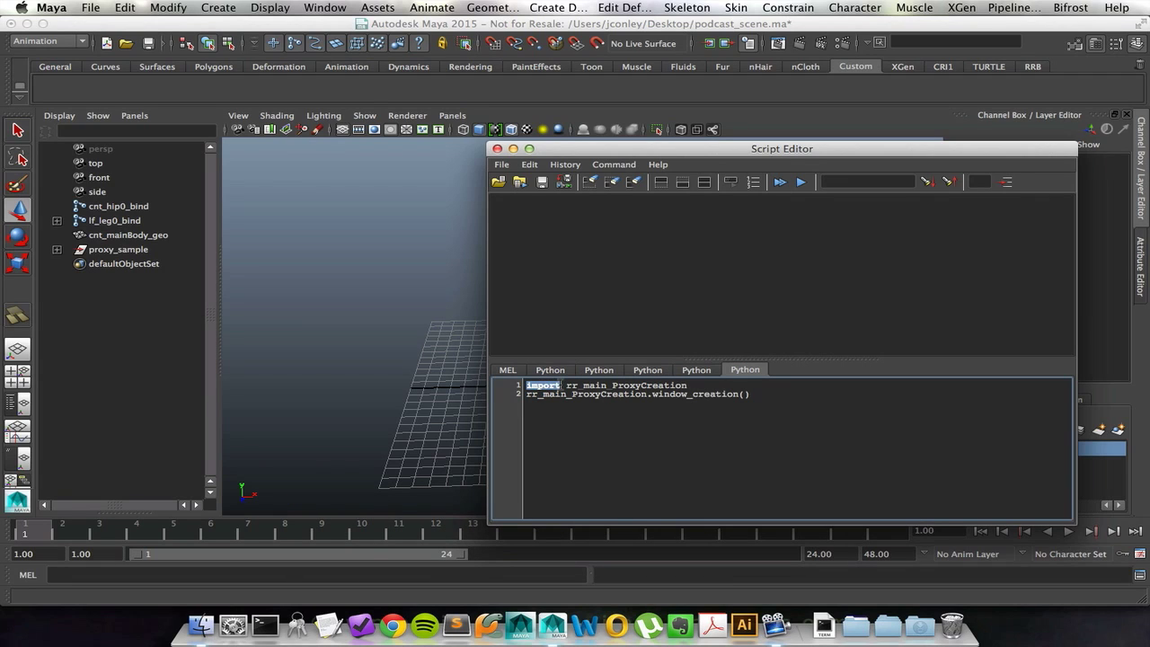
pyautogui.click(564, 385)
pyautogui.moveTo(751, 396); pyautogui.dragTo(526, 385)
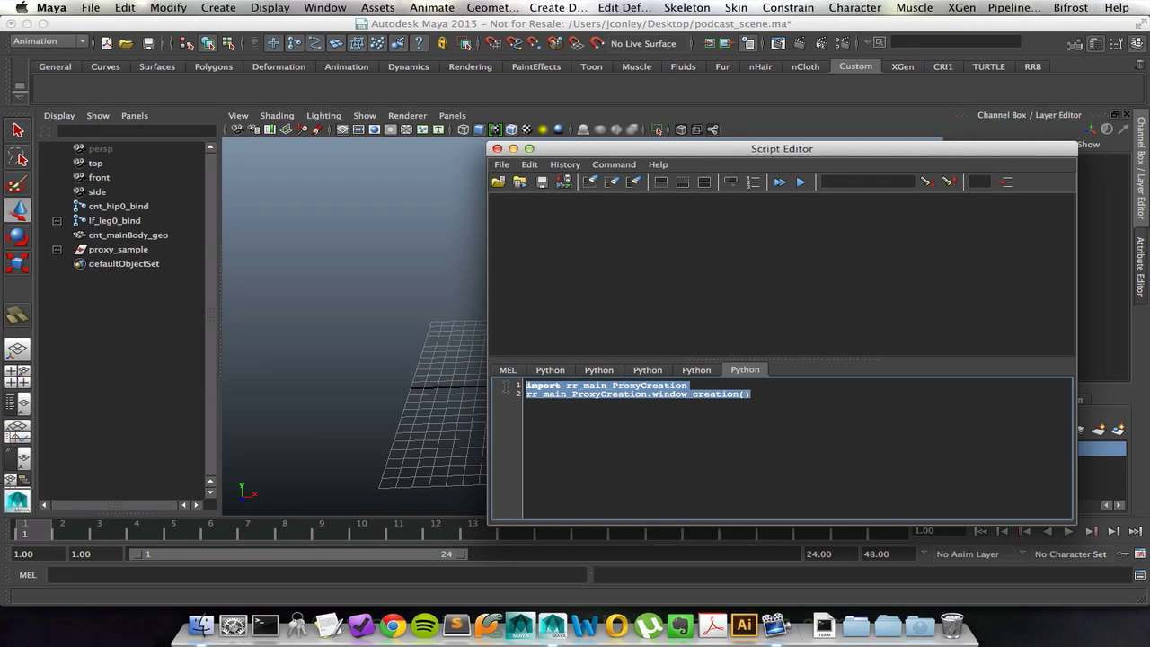
# - Execute the script to launch the RigBox Reborn Layout Tool, close the Script Editor, and expand Layout Options
pyautogui.click(802, 183)
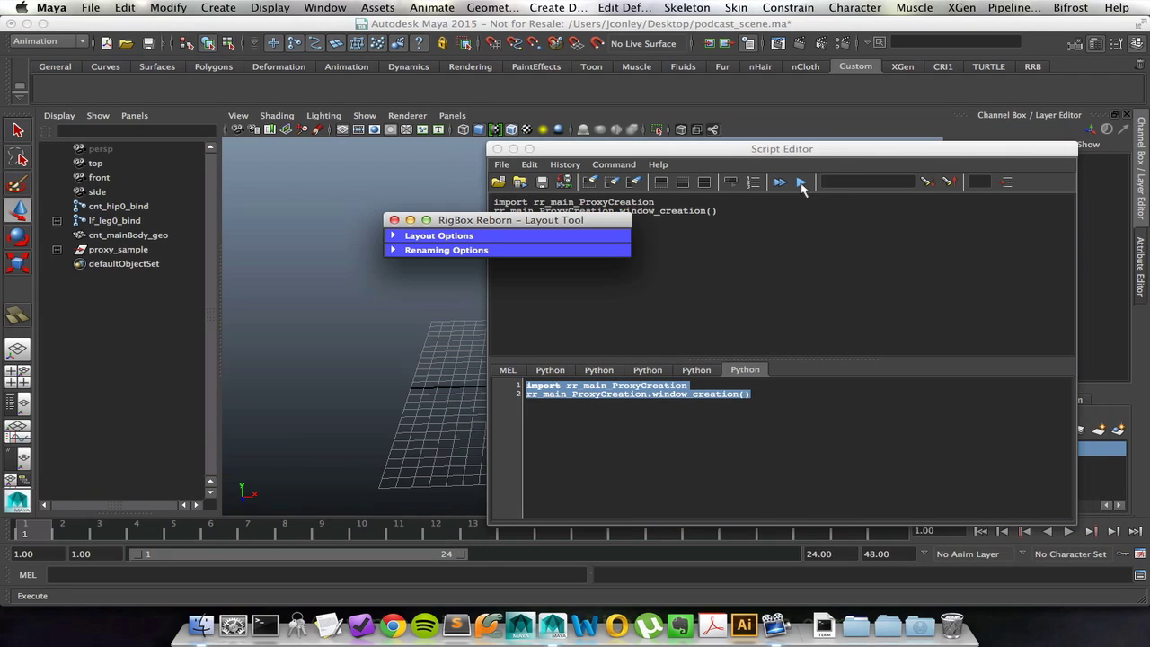
pyautogui.moveTo(614, 220); pyautogui.dragTo(467, 156)
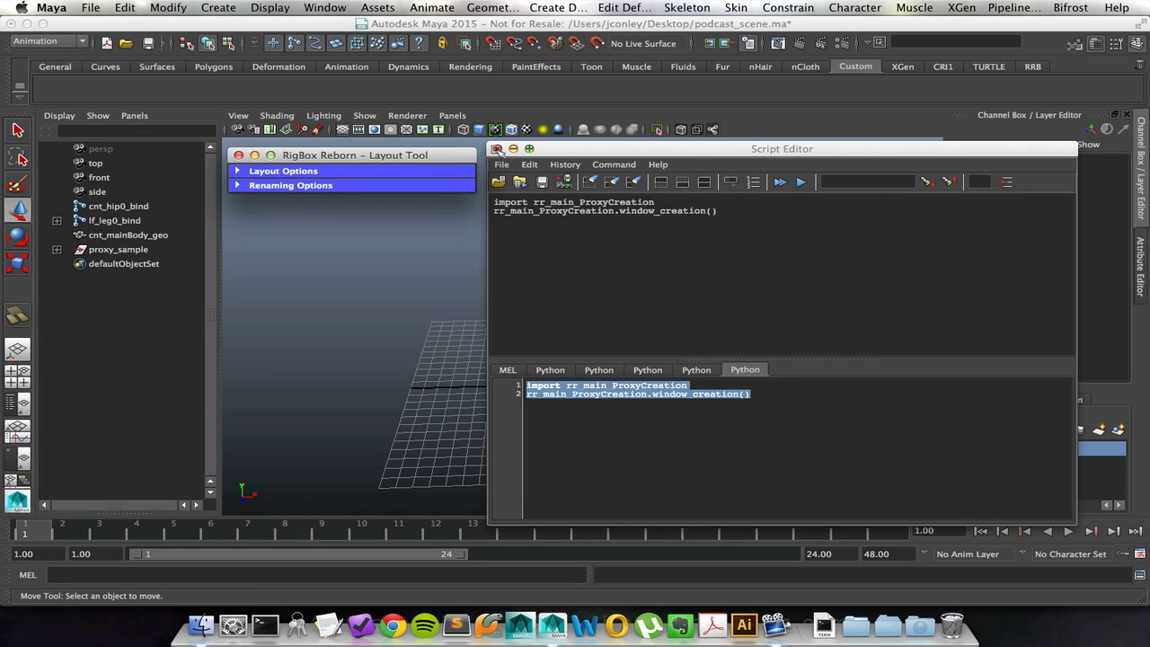
pyautogui.click(496, 149)
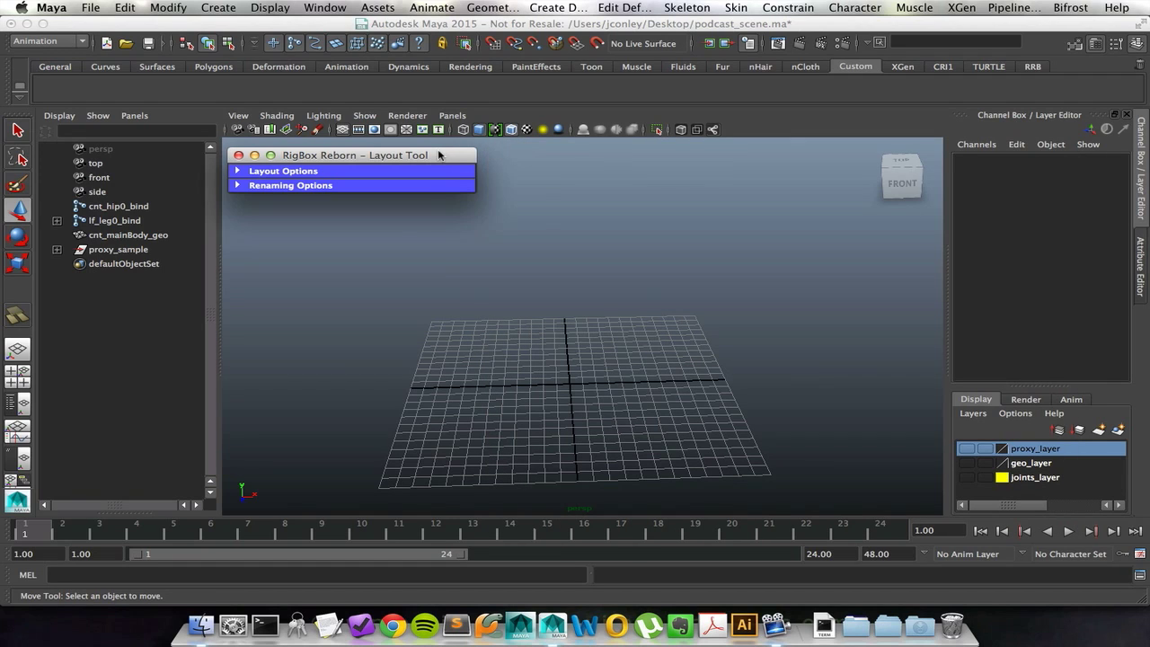
pyautogui.moveTo(440, 156); pyautogui.dragTo(477, 159)
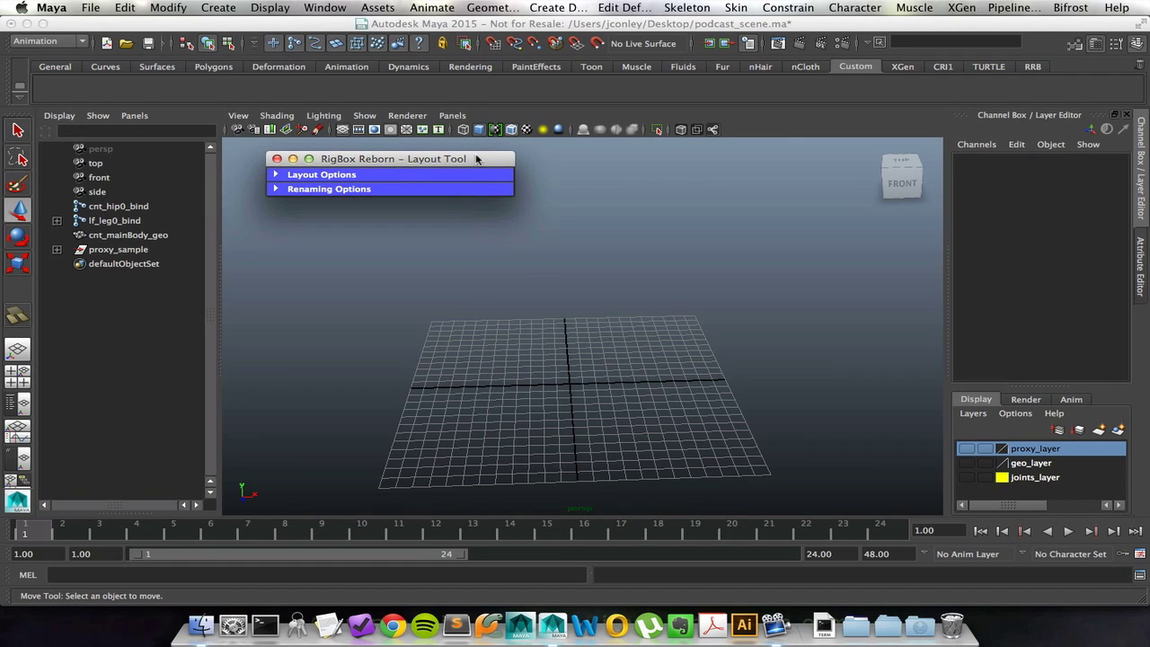
pyautogui.click(354, 178)
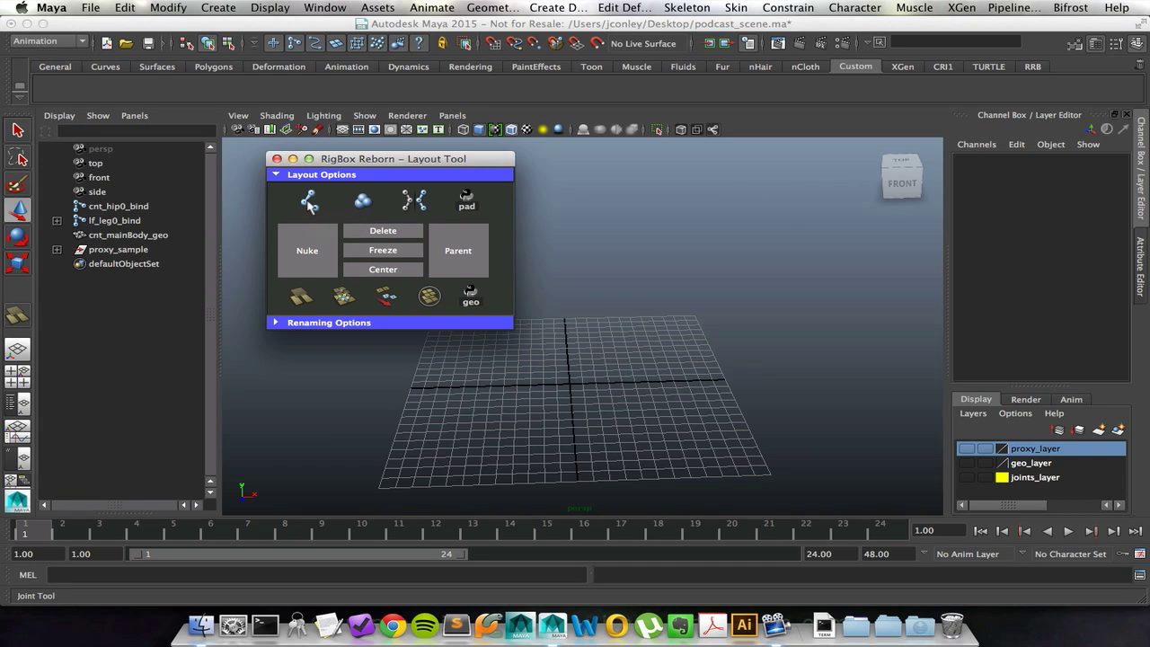
# - Draw the first nine-joint chain across the grid with the Joint Tool
pyautogui.click(309, 201)
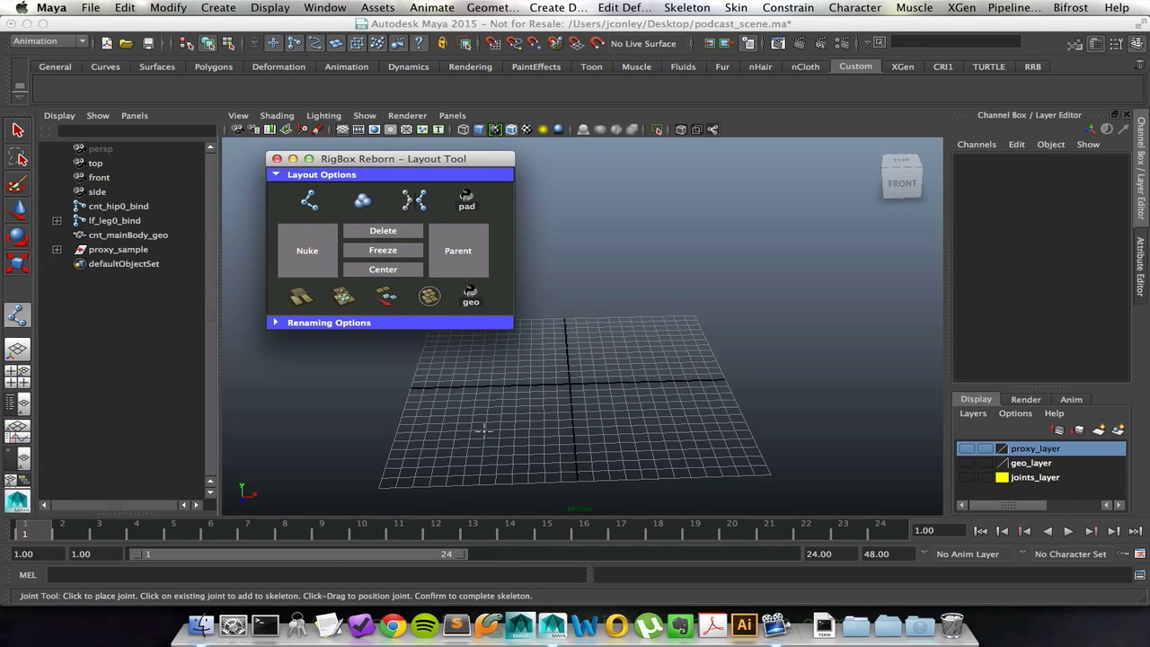
pyautogui.click(486, 429)
pyautogui.click(502, 413)
pyautogui.click(556, 385)
pyautogui.click(638, 396)
pyautogui.click(633, 427)
pyautogui.click(651, 440)
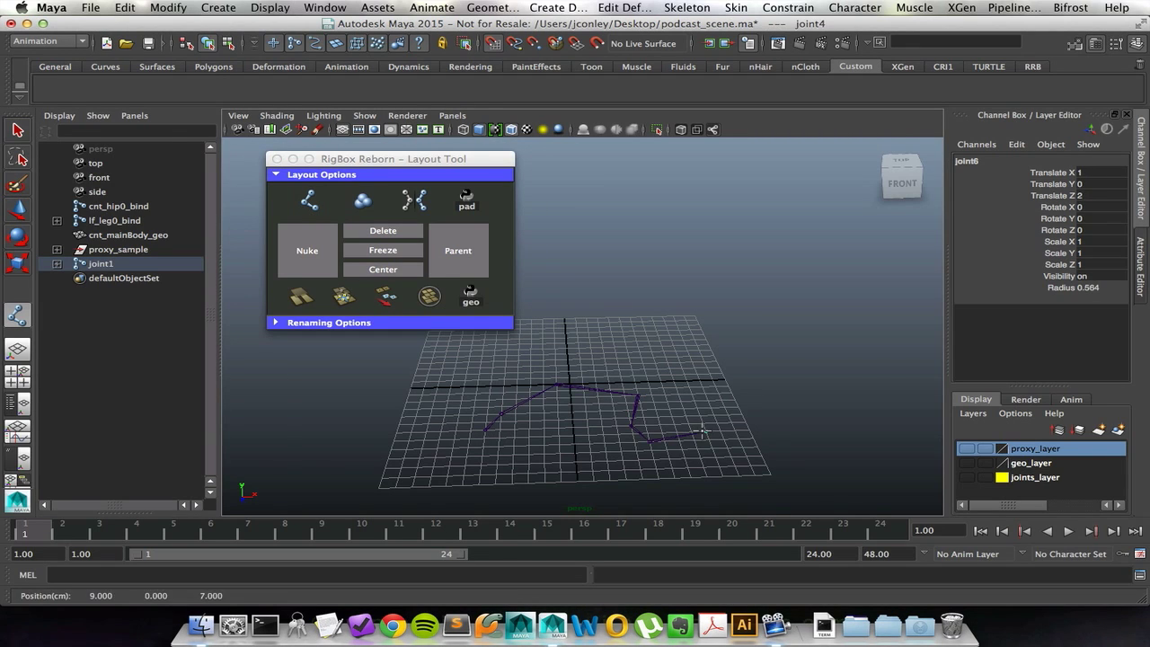
pyautogui.click(707, 432)
pyautogui.click(710, 400)
pyautogui.click(688, 369)
pyautogui.press('w')
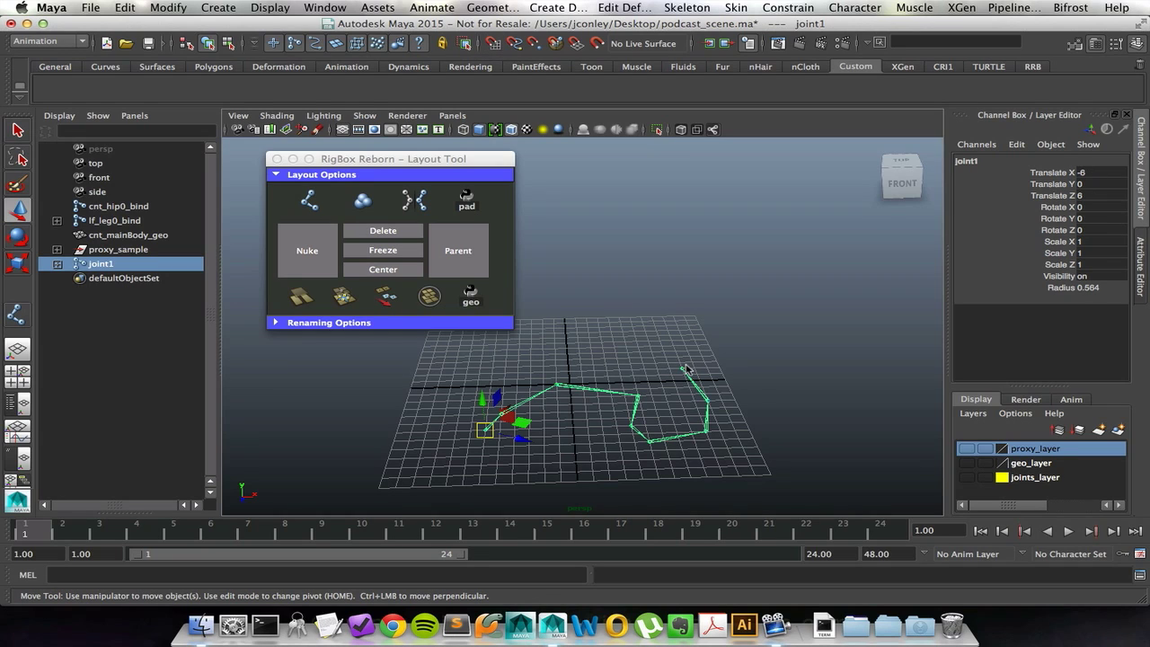
# - Draw a second joint chain, then open the Joint Tool settings from RigBox
pyautogui.click(519, 366)
pyautogui.press('y')
pyautogui.click(508, 361)
pyautogui.click(540, 350)
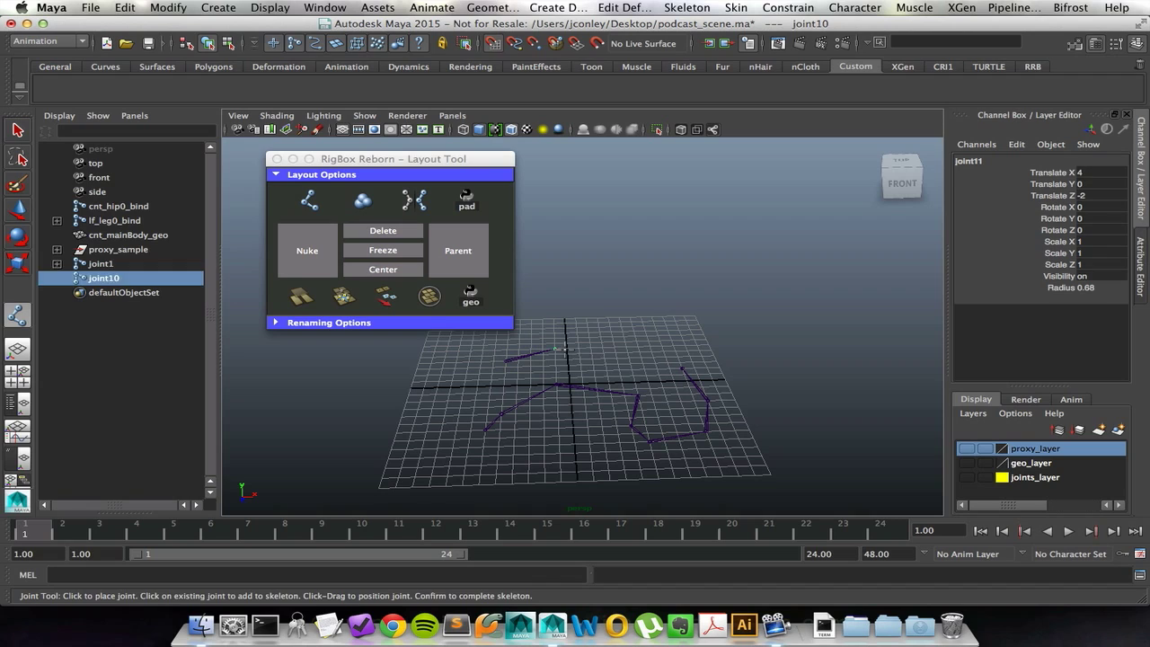
pyautogui.click(627, 346)
pyautogui.click(645, 368)
pyautogui.click(659, 356)
pyautogui.click(663, 341)
pyautogui.click(665, 341)
pyautogui.click(668, 339)
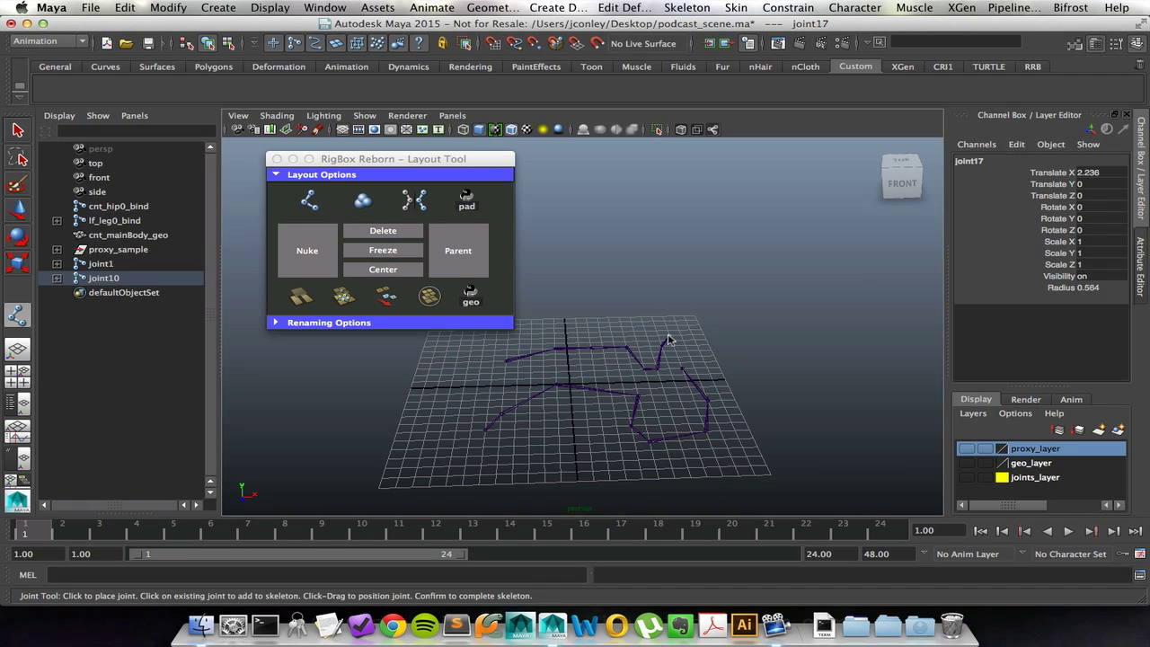
pyautogui.press('Return')
pyautogui.press('w')
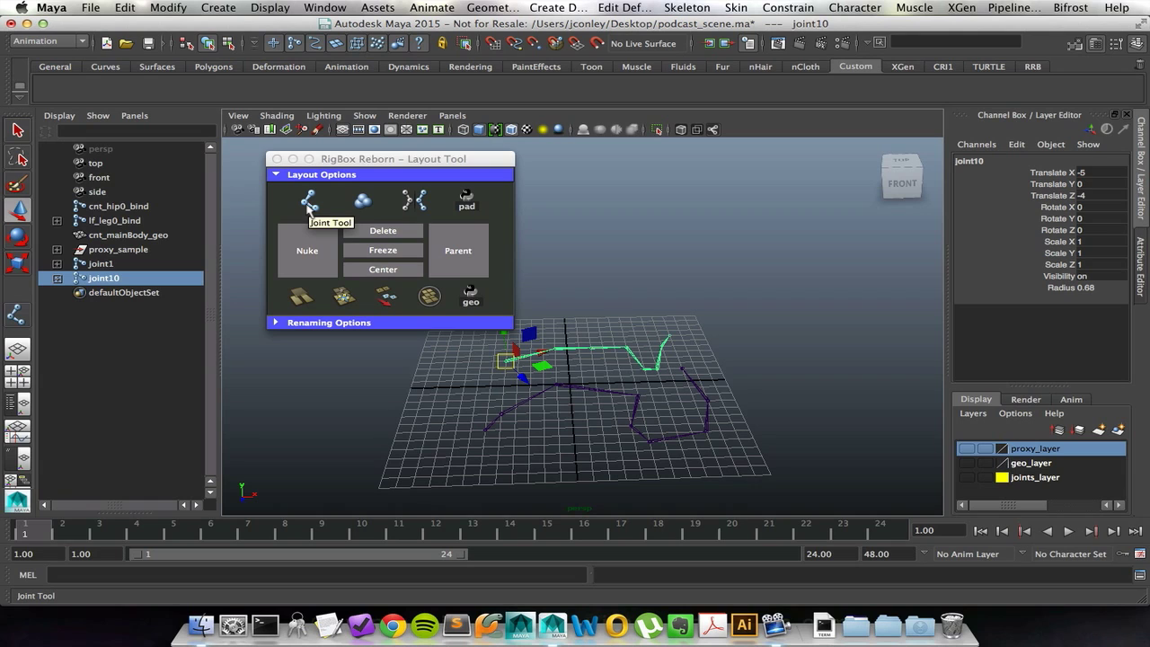
pyautogui.click(309, 203)
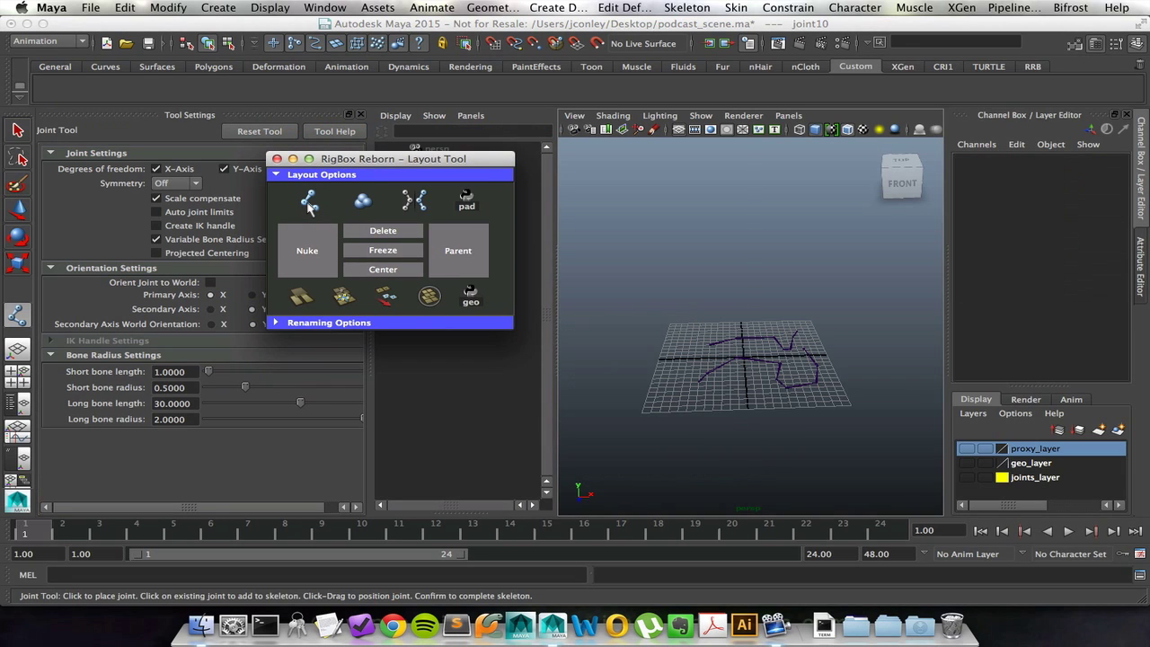
pyautogui.moveTo(344, 159); pyautogui.dragTo(499, 181)
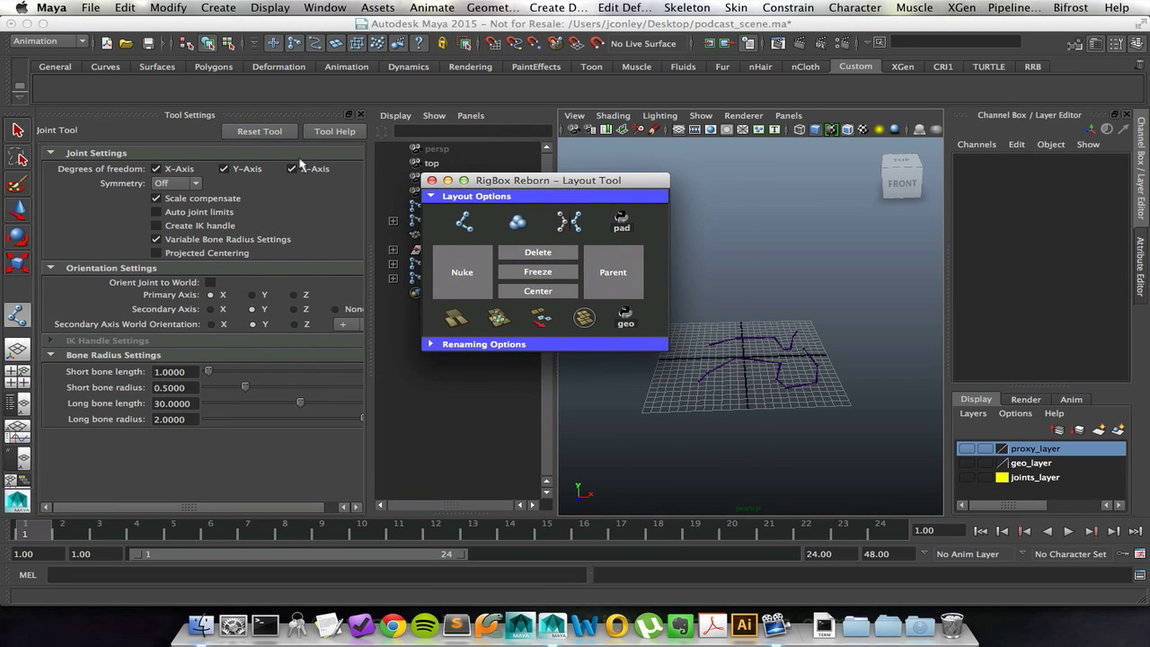
# - Close the joint settings, show geo_layer, and zoom in on the character's right hand
pyautogui.click(360, 114)
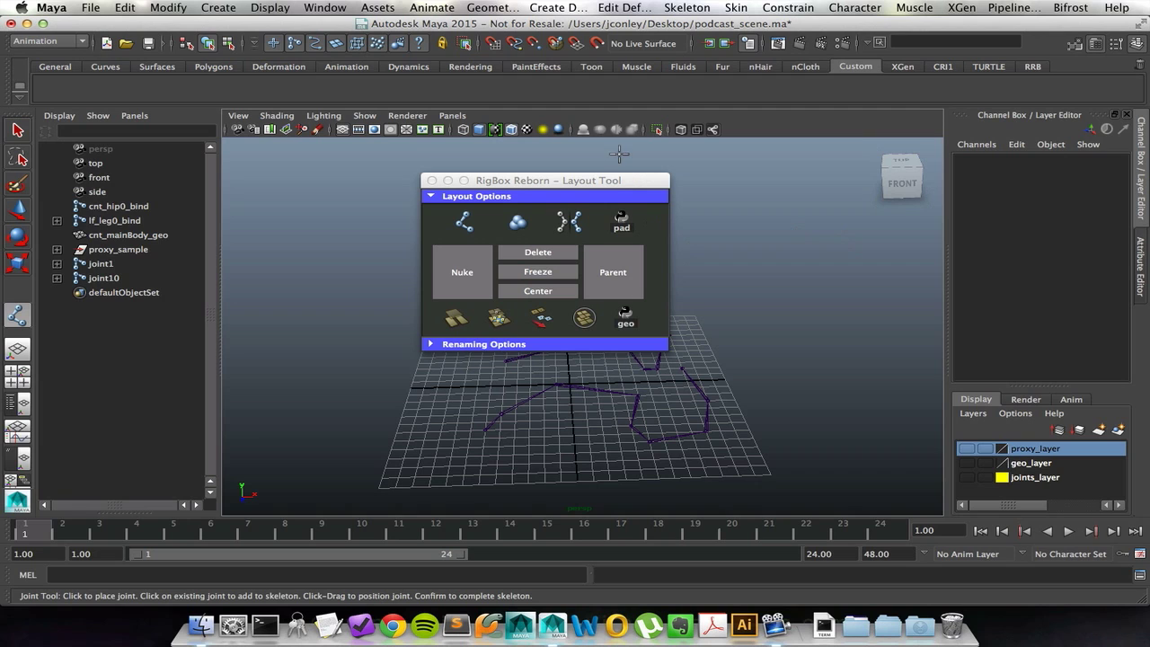
pyautogui.press('q')
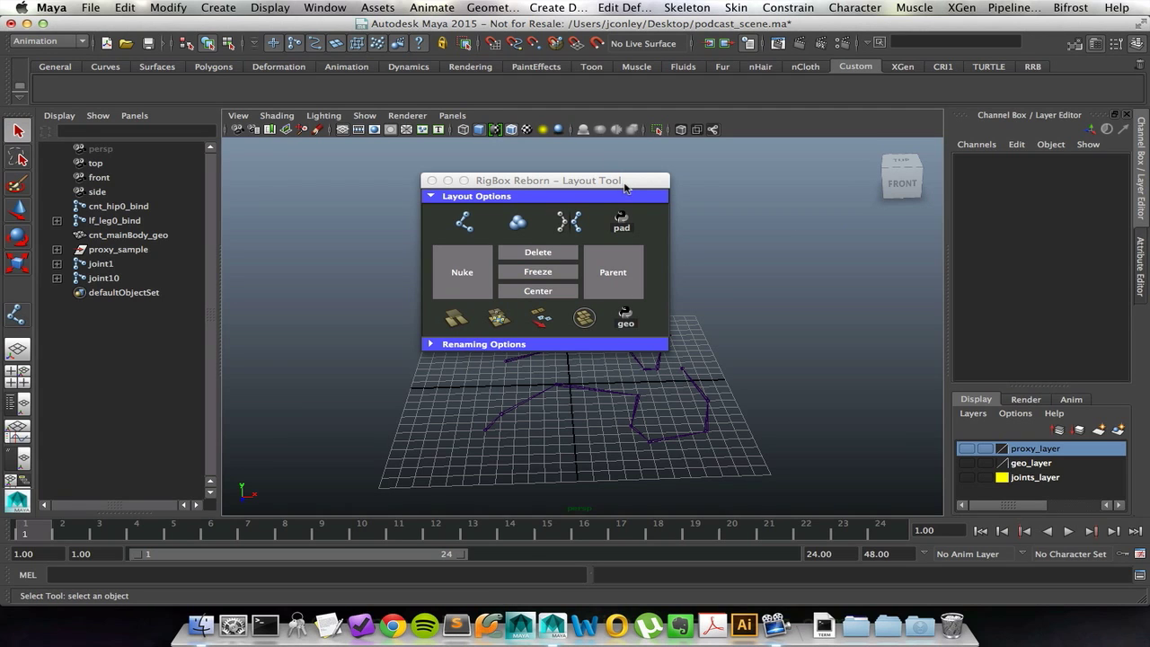
pyautogui.moveTo(623, 182); pyautogui.dragTo(457, 337)
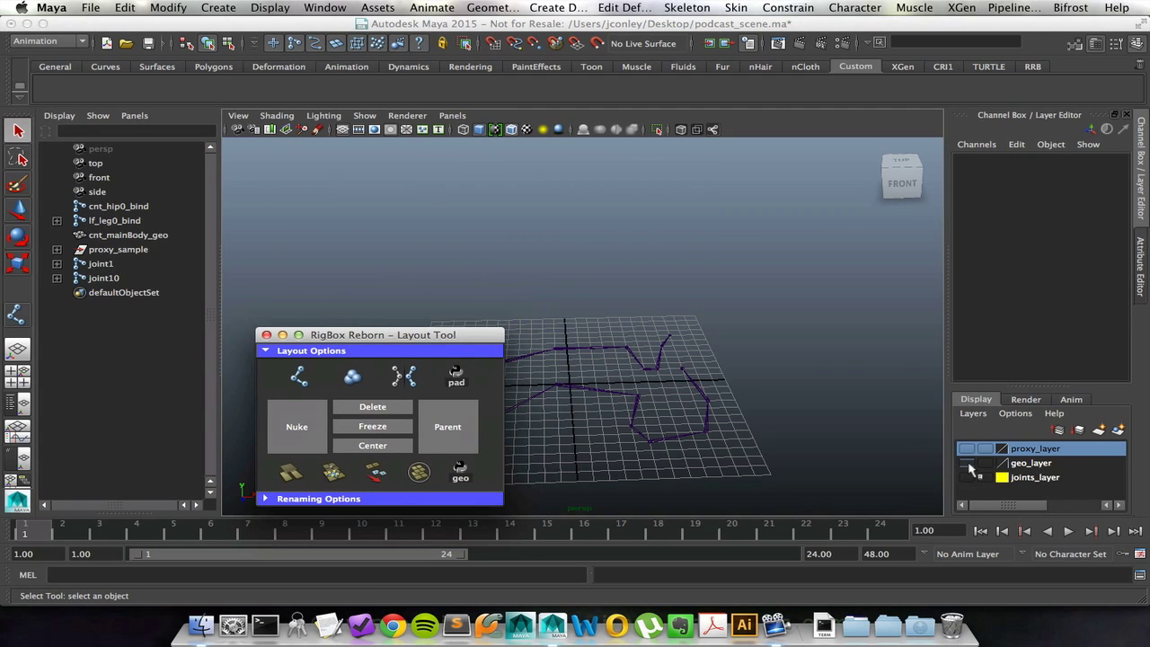
pyautogui.click(967, 463)
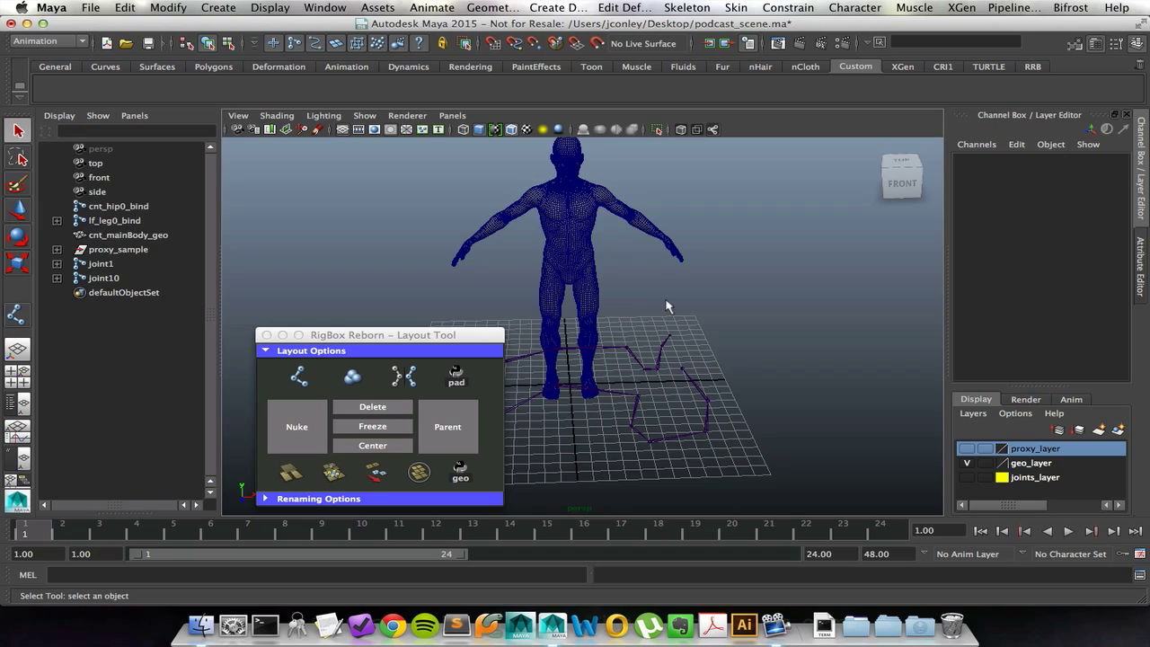
pyautogui.keyDown('alt'); pyautogui.moveTo(670, 307); pyautogui.dragTo(764, 270); pyautogui.keyUp('alt')
pyautogui.scroll(5, 764, 269)
pyautogui.keyDown('alt'); pyautogui.moveTo(856, 257); pyautogui.dragTo(764, 305, button='middle'); pyautogui.keyUp('alt')
pyautogui.scroll(4, 827, 329)
pyautogui.keyDown('alt'); pyautogui.moveTo(871, 344); pyautogui.dragTo(816, 339); pyautogui.keyUp('alt')
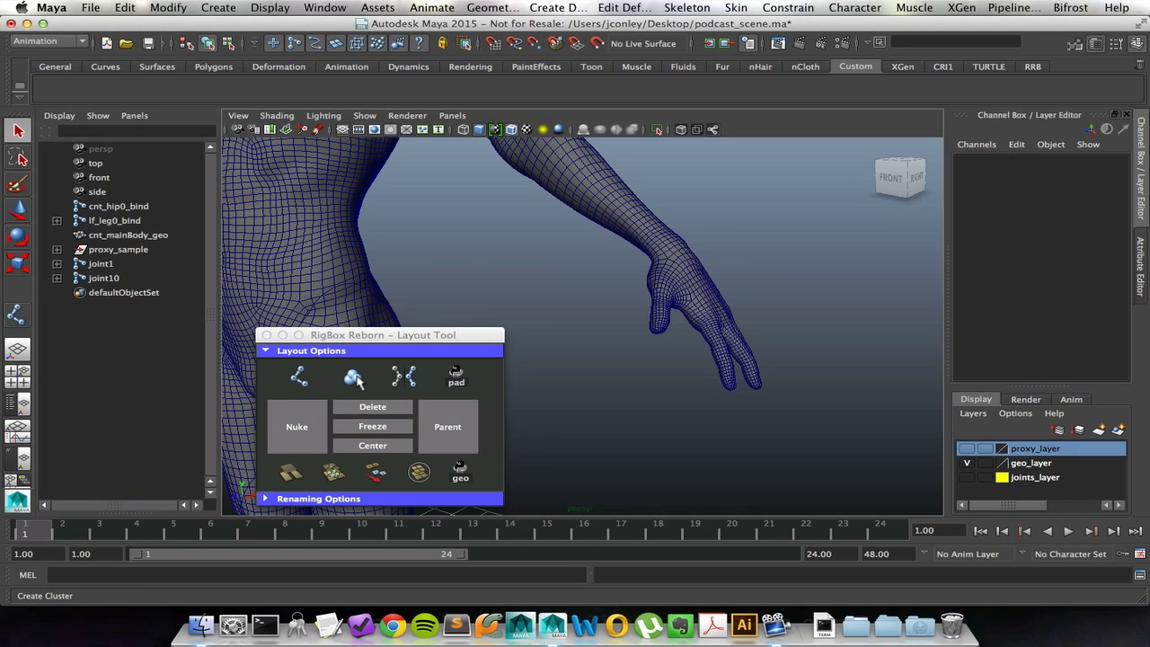
pyautogui.scroll(2, 791, 329)
pyautogui.moveTo(791, 329)
pyautogui.keyDown('alt'); pyautogui.mouseDown(button='middle')
pyautogui.moveTo(859, 334)
pyautogui.moveTo(805, 335)
pyautogui.mouseUp(button='middle'); pyautogui.keyUp('alt')
# - Select an edge on the cnt_mainBody_geo hand and create a cluster on it
pyautogui.click(875, 337)
pyautogui.moveTo(717, 339)
pyautogui.keyDown('alt'); pyautogui.mouseDown()
pyautogui.moveTo(707, 334)
pyautogui.moveTo(726, 333)
pyautogui.mouseUp(); pyautogui.keyUp('alt')
pyautogui.moveTo(717, 336); pyautogui.dragTo(711, 257, button='right')
pyautogui.keyDown('alt'); pyautogui.moveTo(710, 257); pyautogui.dragTo(730, 348); pyautogui.keyUp('alt')
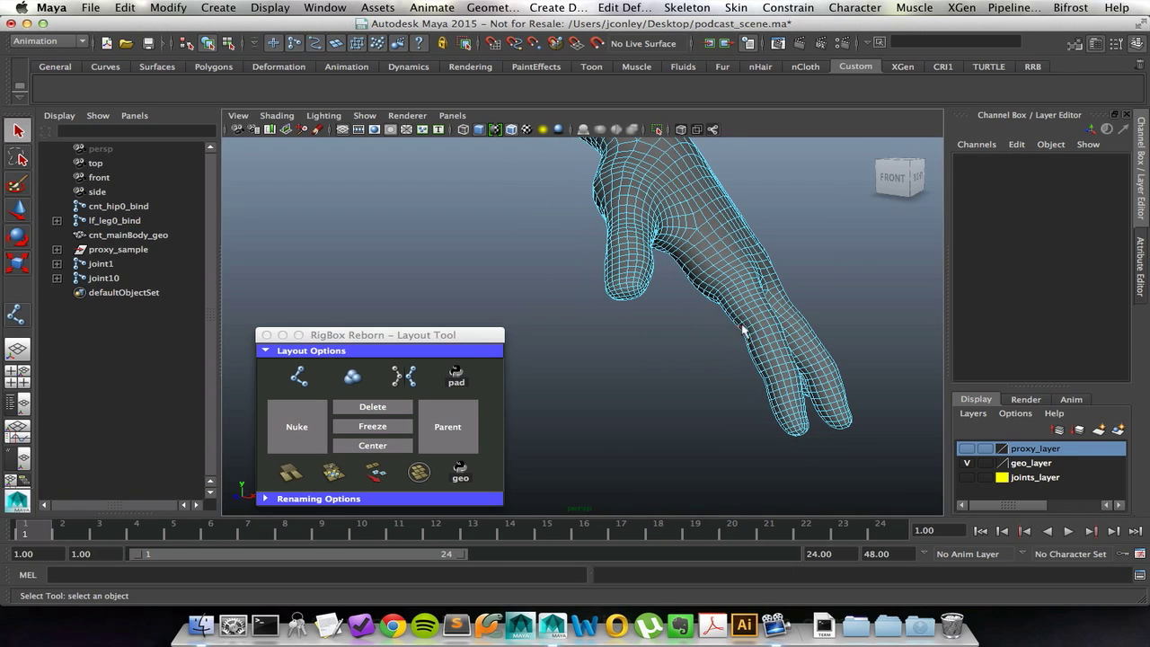
pyautogui.click(751, 332)
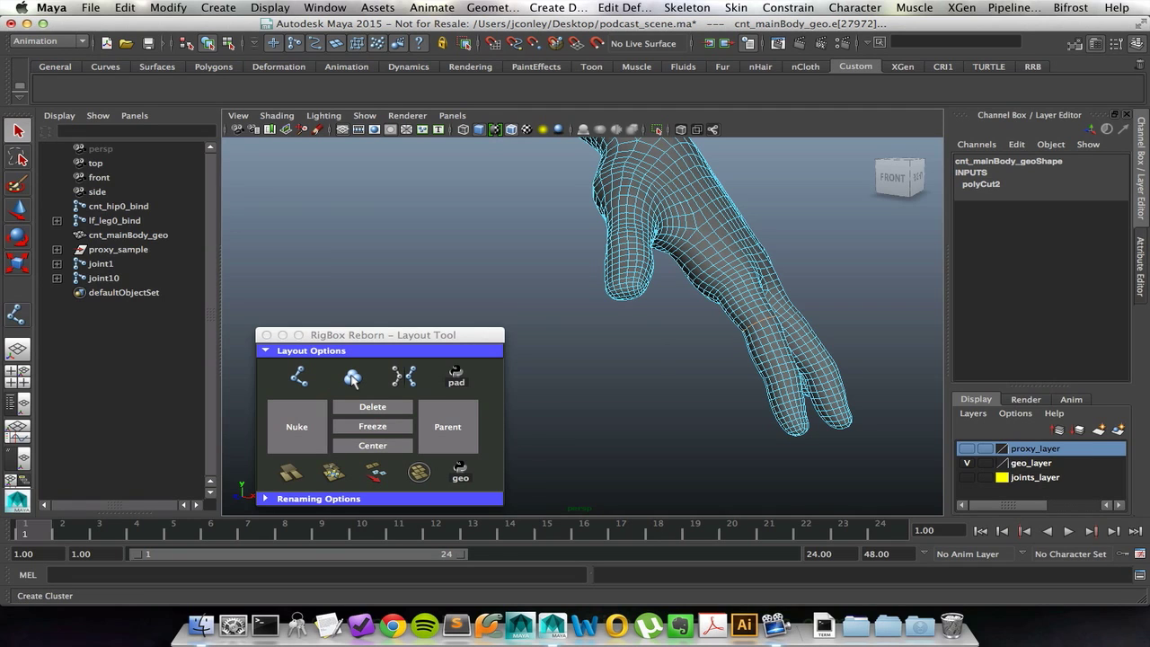
pyautogui.click(352, 379)
pyautogui.moveTo(732, 341)
pyautogui.keyDown('alt'); pyautogui.mouseDown()
pyautogui.moveTo(753, 336)
pyautogui.moveTo(752, 351)
pyautogui.mouseUp(); pyautogui.keyUp('alt')
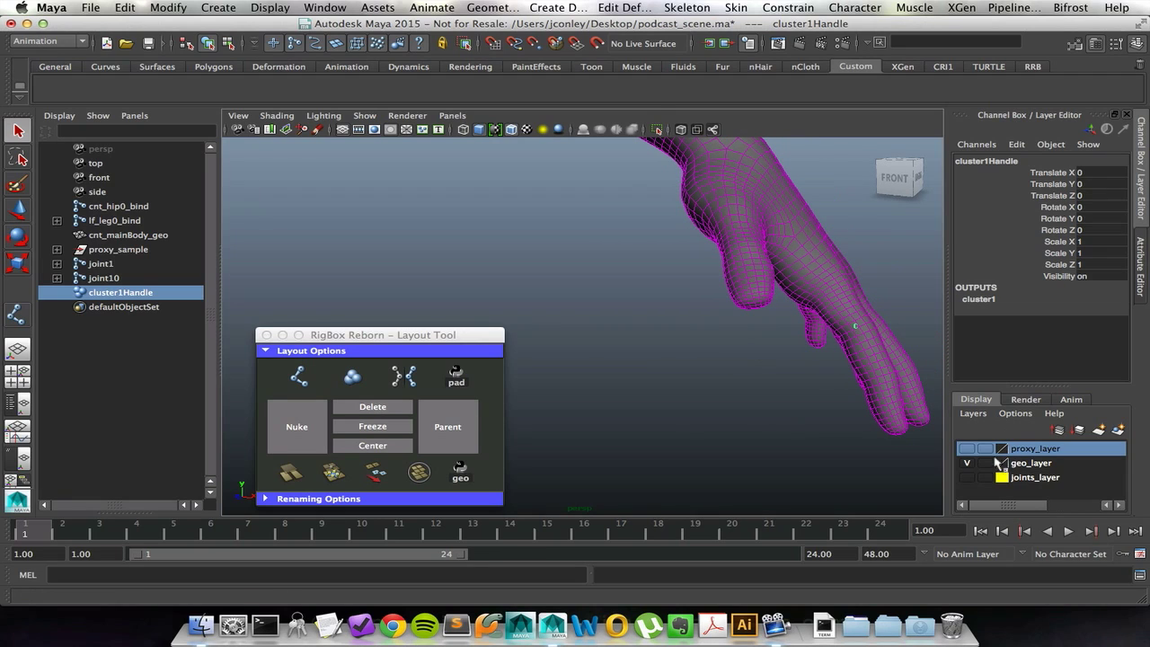
# - Toggle geo_layer off and on, frame the full body, and turn on joints_layer
pyautogui.click(967, 463)
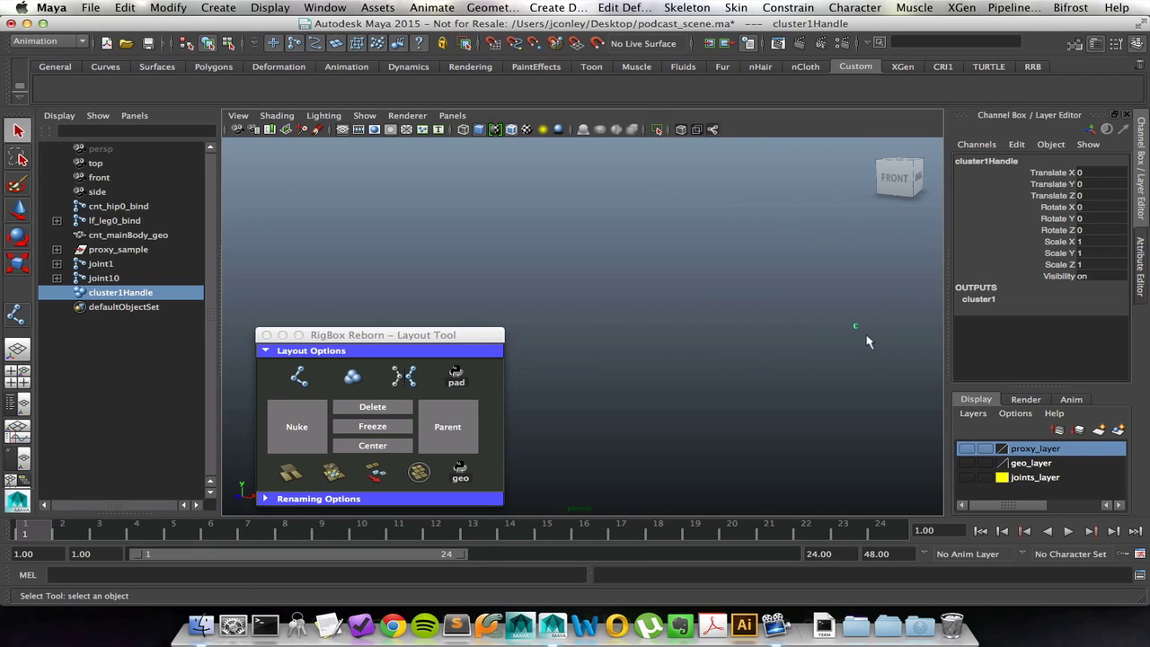
pyautogui.click(967, 463)
pyautogui.keyDown('alt'); pyautogui.moveTo(868, 385); pyautogui.dragTo(709, 384, button='right'); pyautogui.keyUp('alt')
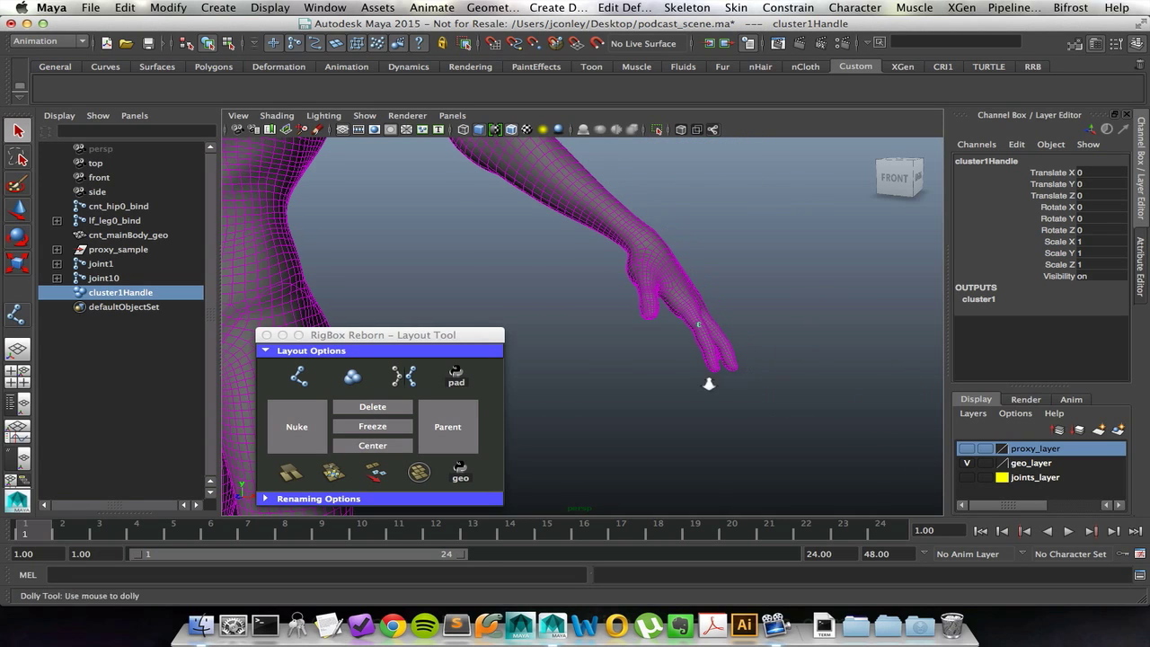
pyautogui.keyDown('alt'); pyautogui.moveTo(732, 300); pyautogui.dragTo(739, 303); pyautogui.keyUp('alt')
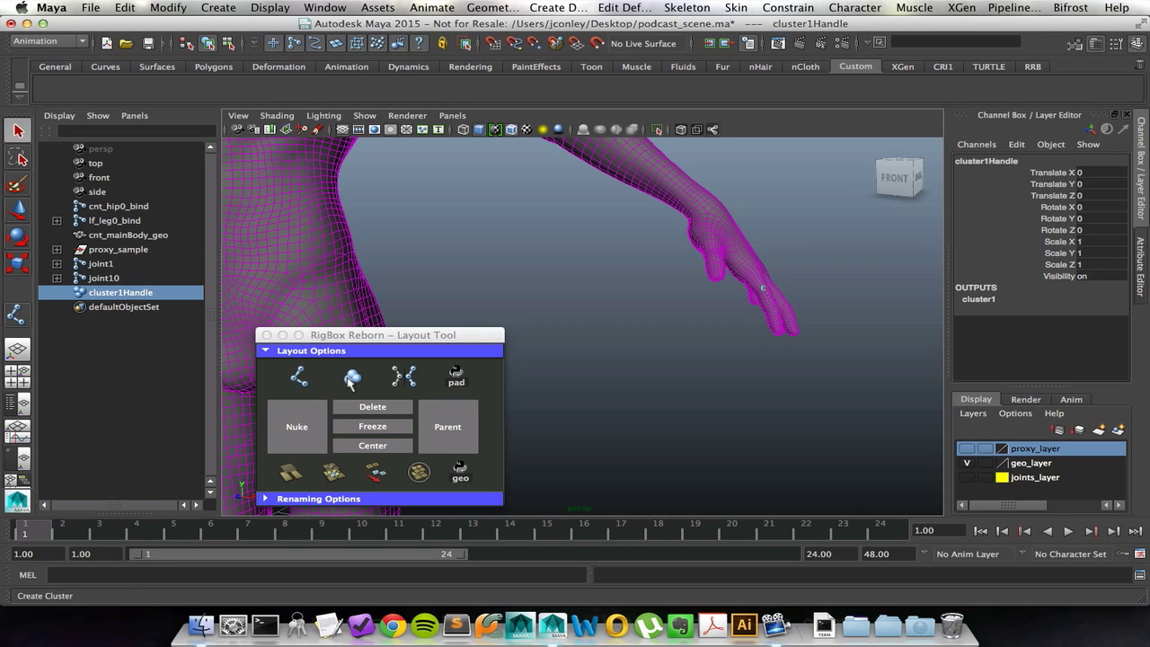
pyautogui.keyDown('alt'); pyautogui.moveTo(651, 404); pyautogui.dragTo(622, 385); pyautogui.keyUp('alt')
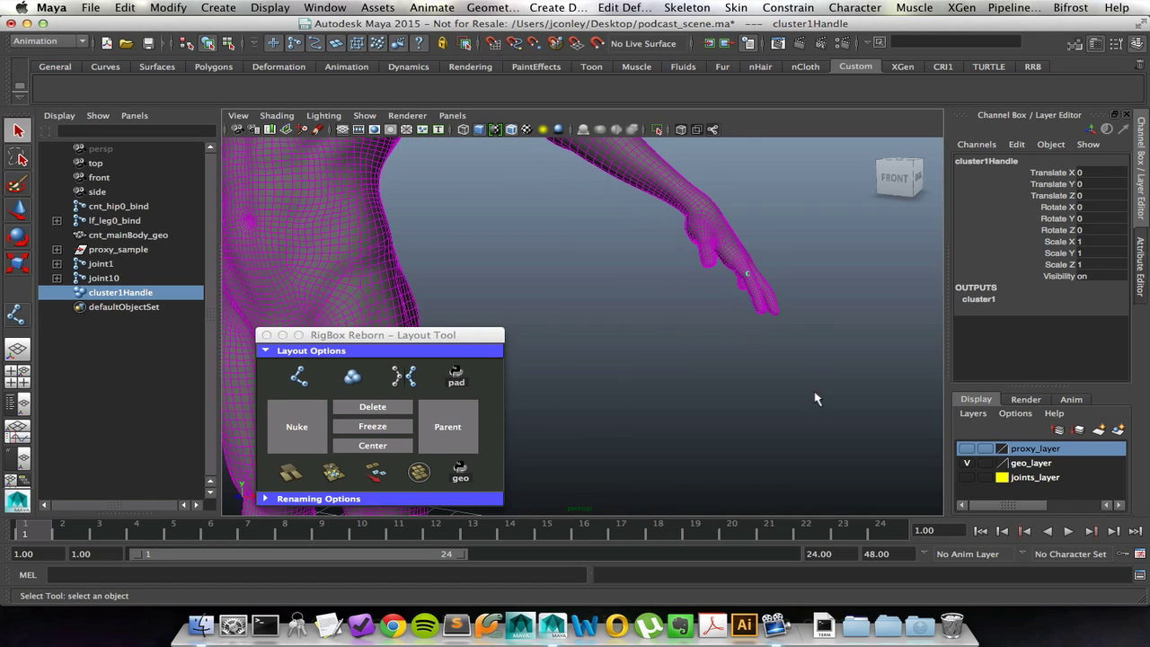
pyautogui.keyDown('alt'); pyautogui.moveTo(816, 399); pyautogui.dragTo(637, 390, button='right'); pyautogui.keyUp('alt')
pyautogui.keyDown('alt'); pyautogui.moveTo(637, 390); pyautogui.dragTo(782, 395, button='middle'); pyautogui.keyUp('alt')
pyautogui.click(967, 477)
pyautogui.keyDown('alt'); pyautogui.moveTo(755, 400); pyautogui.dragTo(733, 404); pyautogui.keyUp('alt')
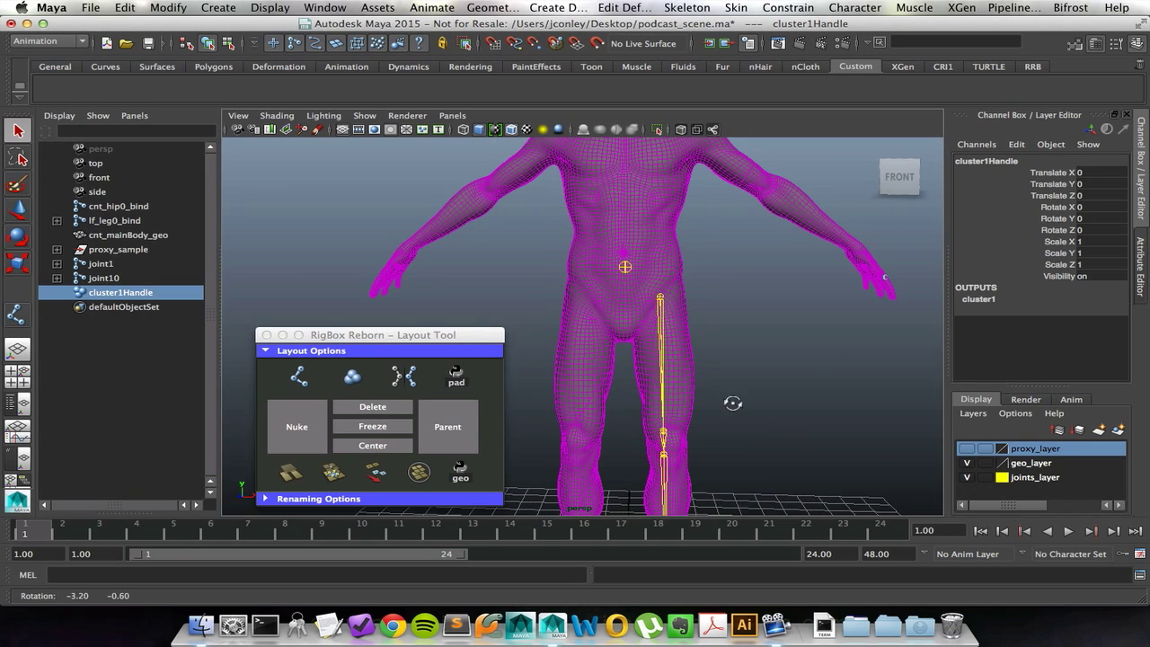
# - Mirror lf_leg0_bind across YZ, replacing lf with rt, to create the rt_leg0_bind–rt_leg5_end chain
pyautogui.click(661, 312)
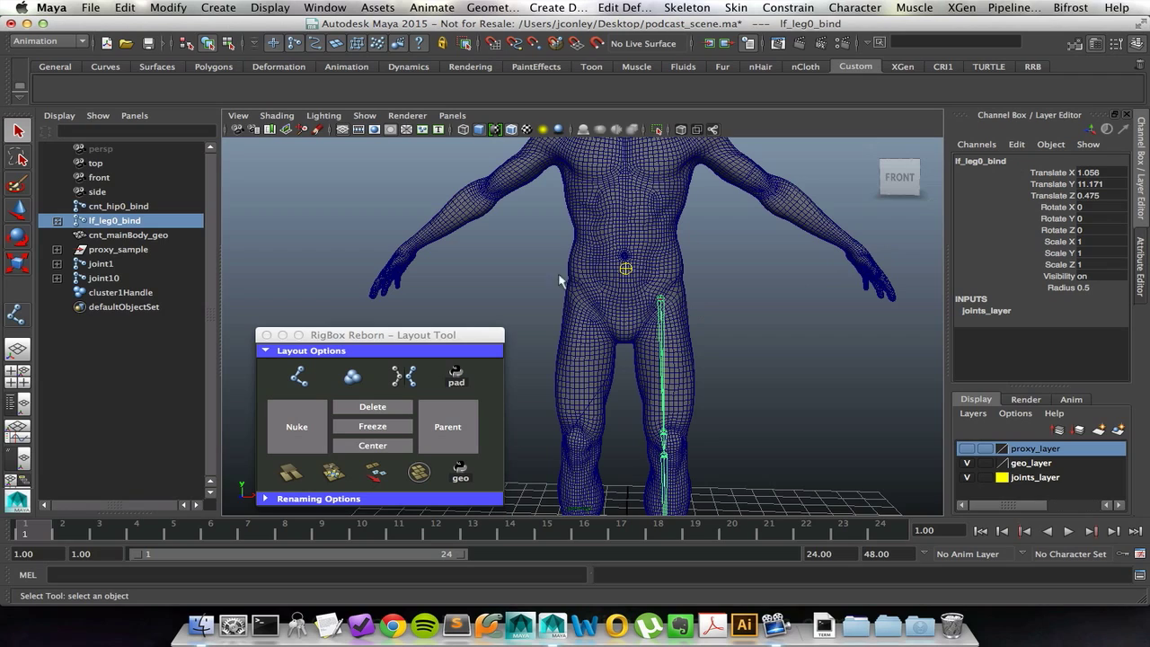
pyautogui.keyDown('shift'); pyautogui.click(56, 220); pyautogui.keyUp('shift')
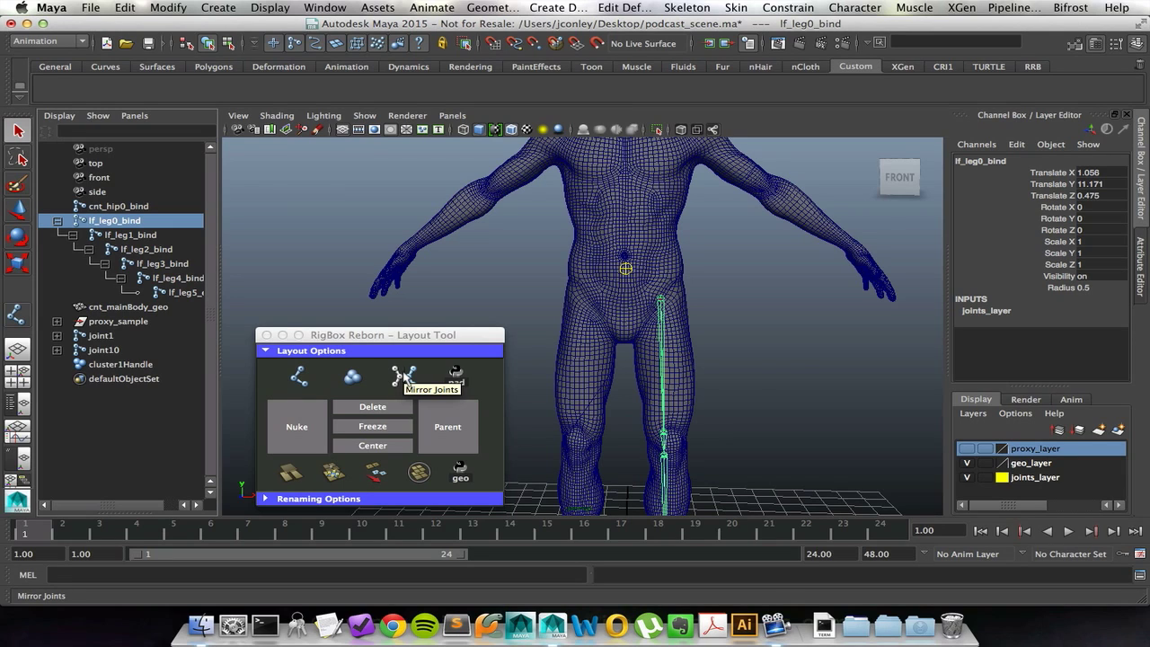
pyautogui.click(404, 376)
pyautogui.moveTo(594, 344); pyautogui.dragTo(568, 260)
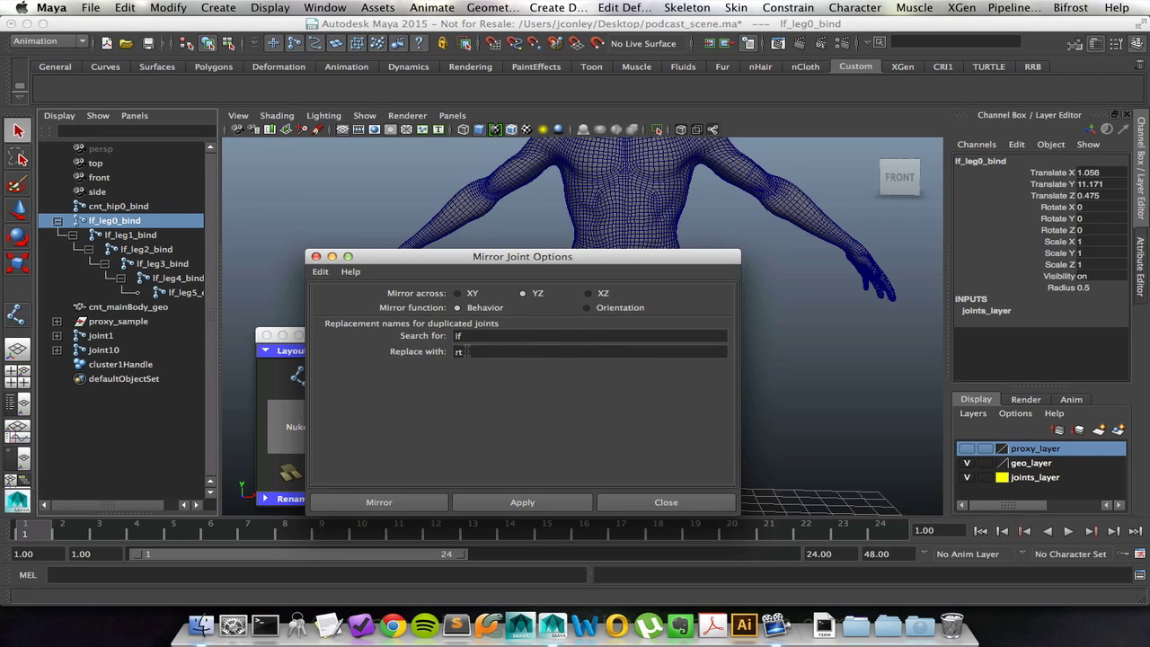
pyautogui.moveTo(468, 352); pyautogui.dragTo(435, 352)
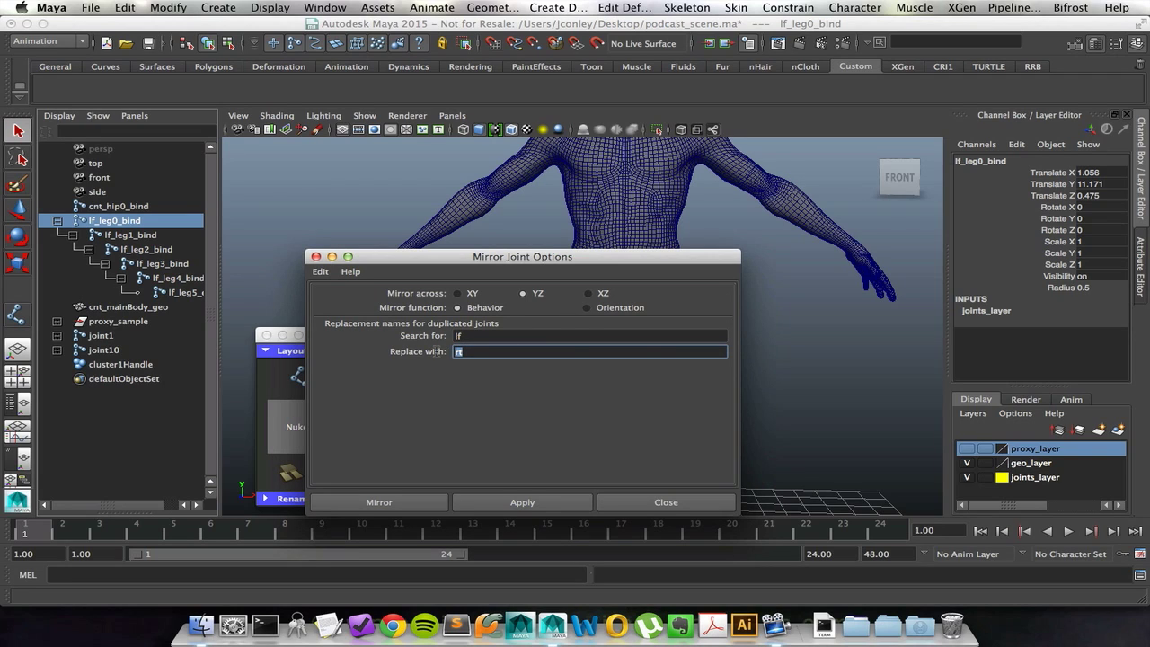
pyautogui.click(529, 505)
pyautogui.click(681, 506)
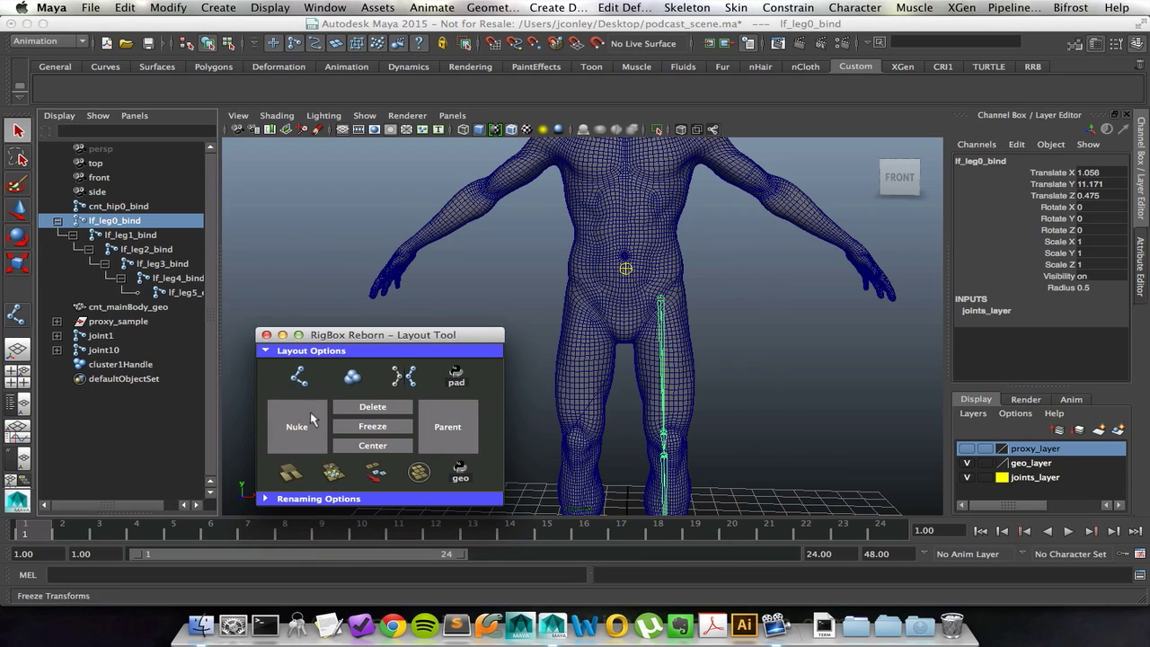
pyautogui.click(404, 378)
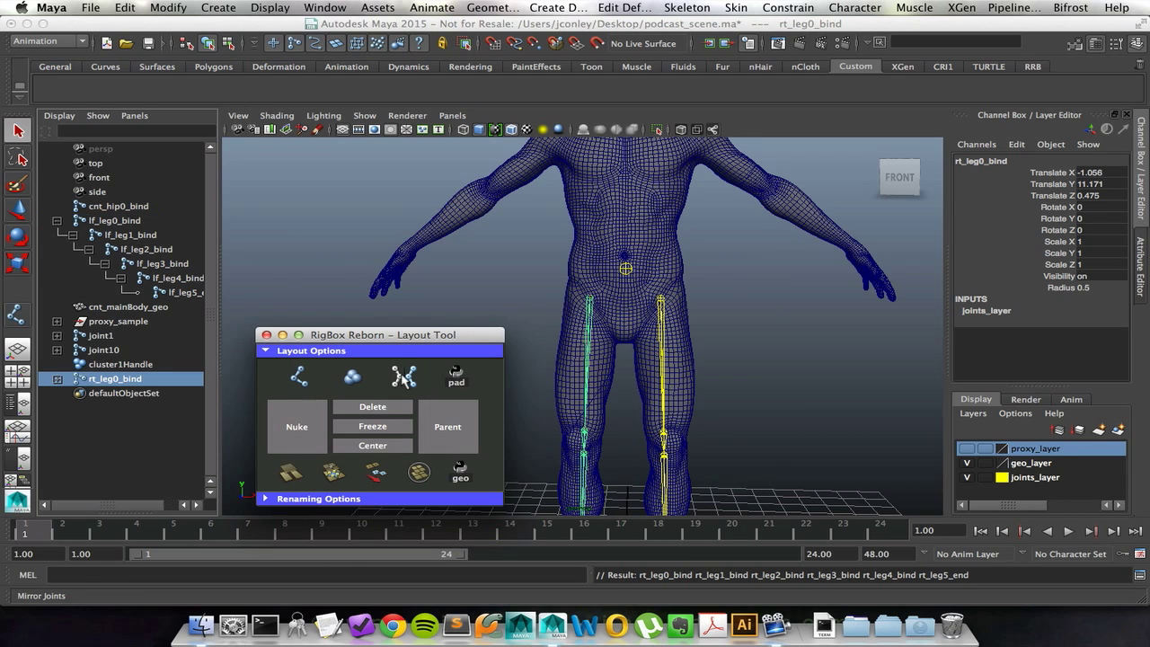
pyautogui.click(57, 378)
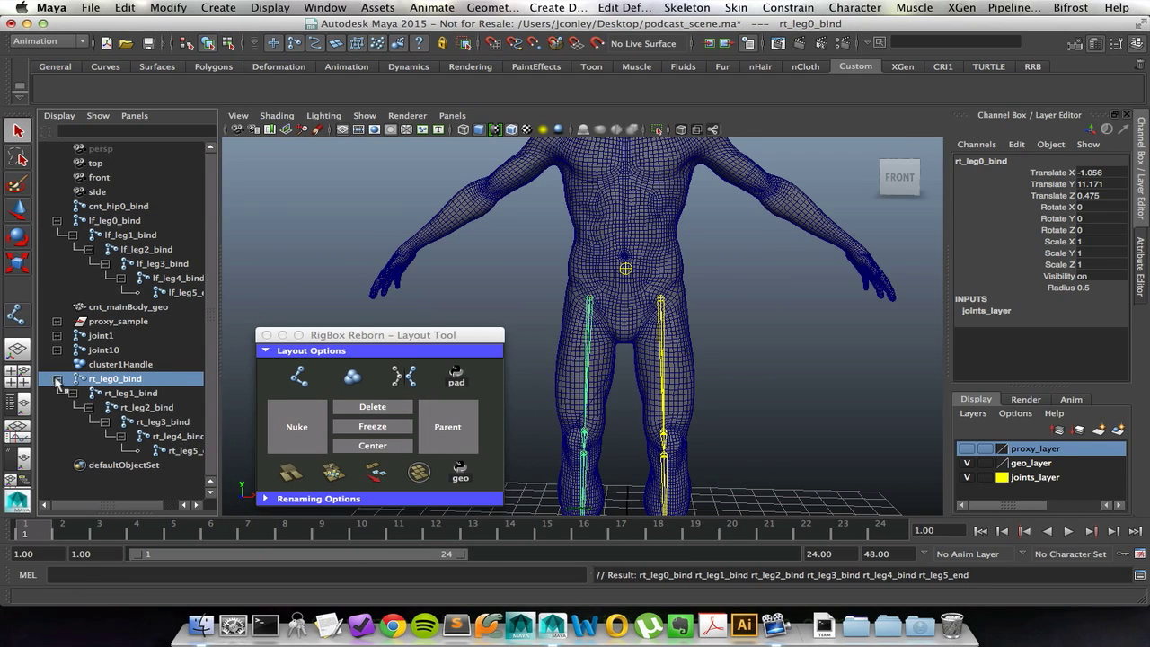
# - Add pad groups above lf_leg0_bind, rt_leg0_bind and cnt_hip0_bind, then expand lf_leg_pad to check it
pyautogui.click(57, 380)
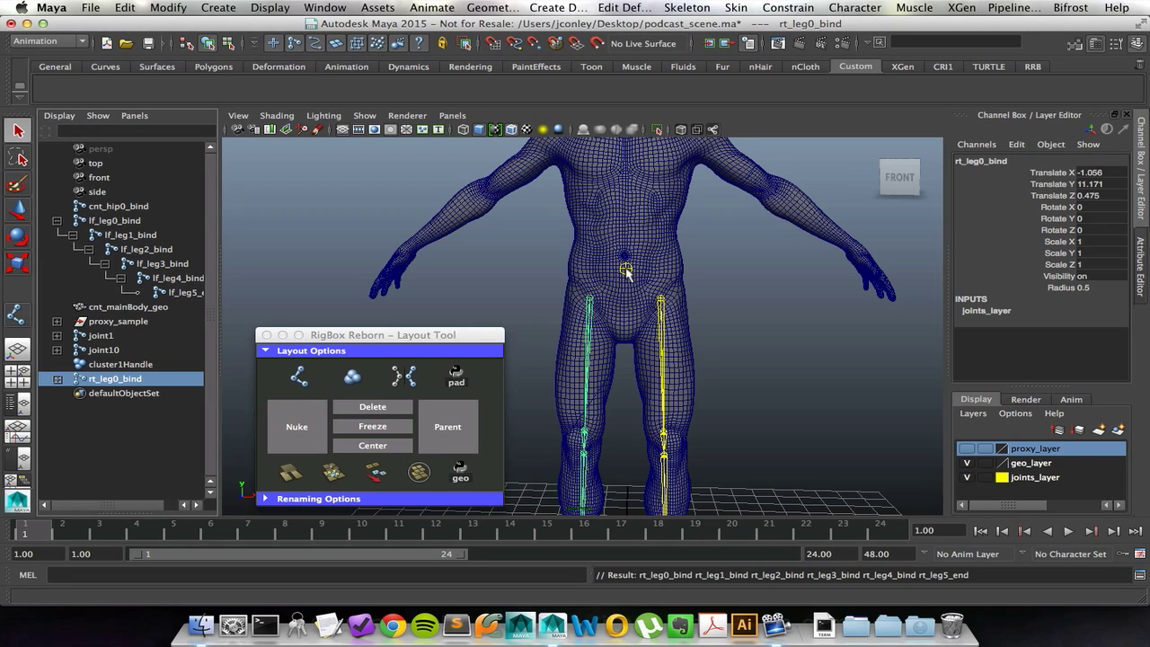
pyautogui.click(57, 220)
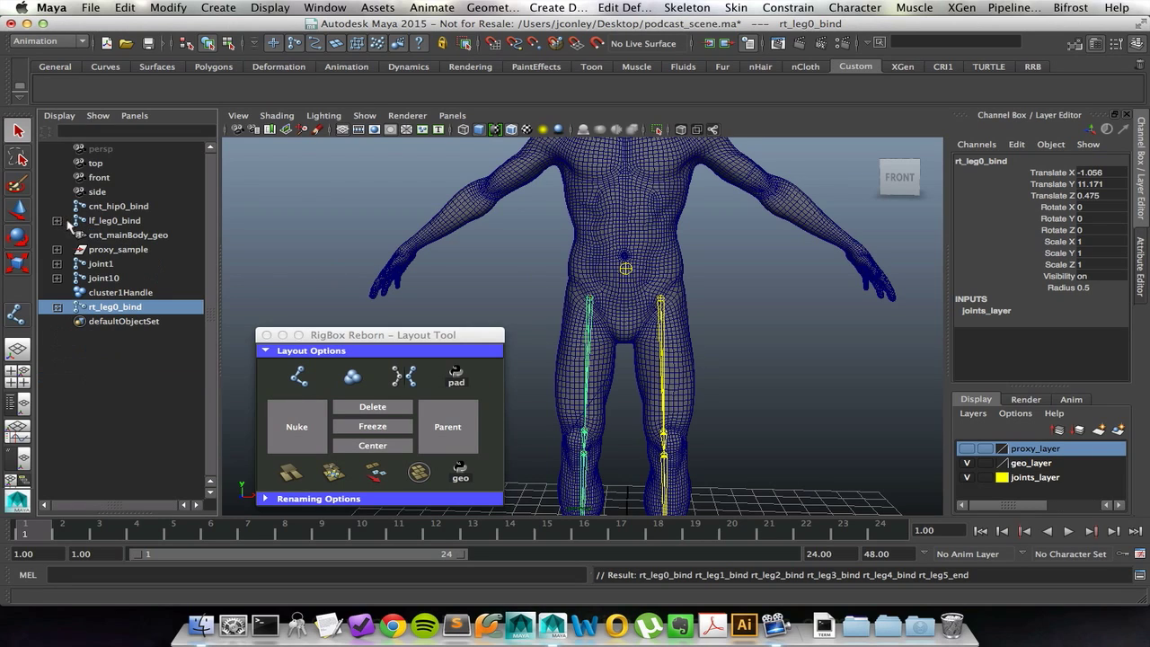
pyautogui.click(115, 222)
pyautogui.keyDown('ctrl'); pyautogui.click(112, 307); pyautogui.keyUp('ctrl')
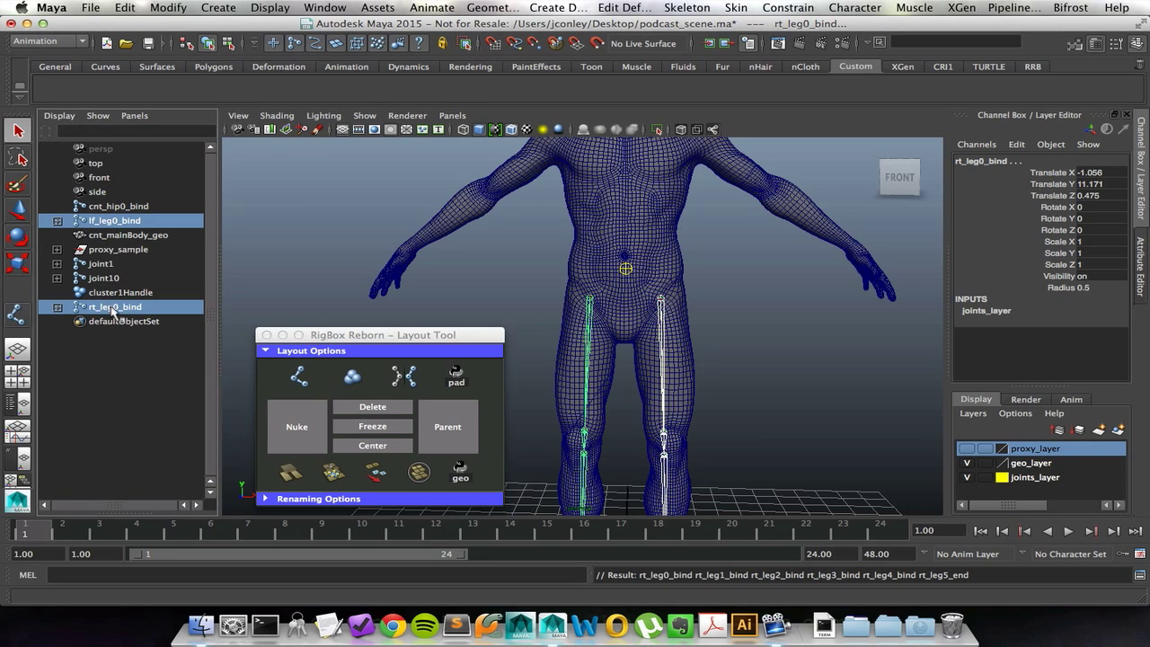
pyautogui.keyDown('ctrl'); pyautogui.click(123, 207); pyautogui.keyUp('ctrl')
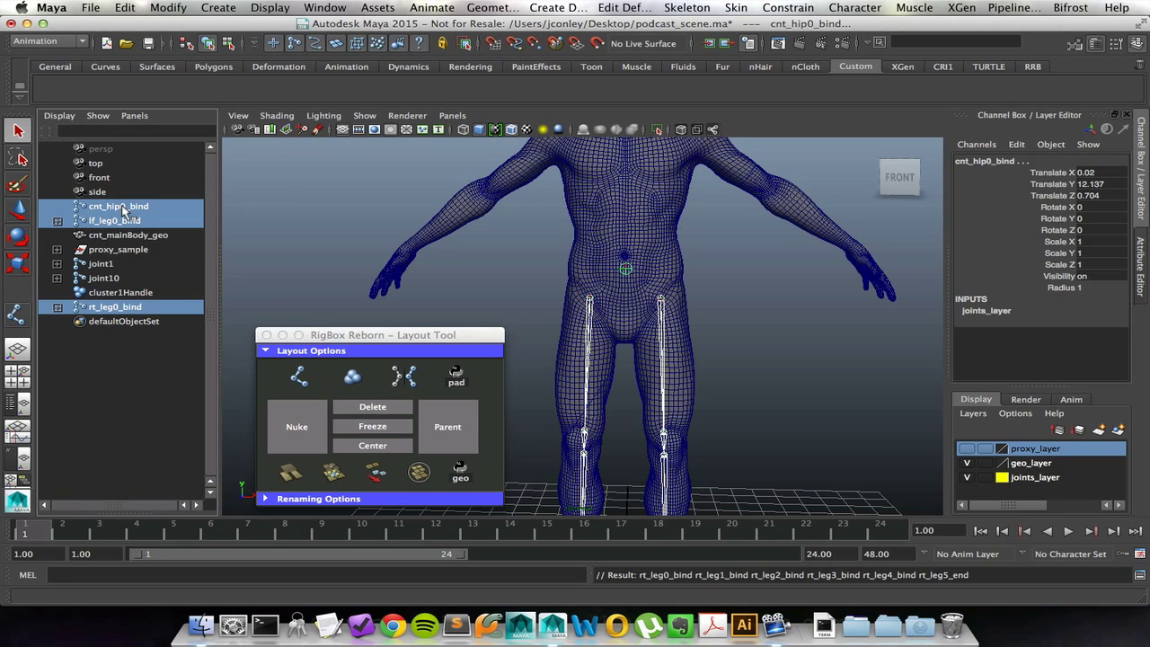
pyautogui.click(456, 377)
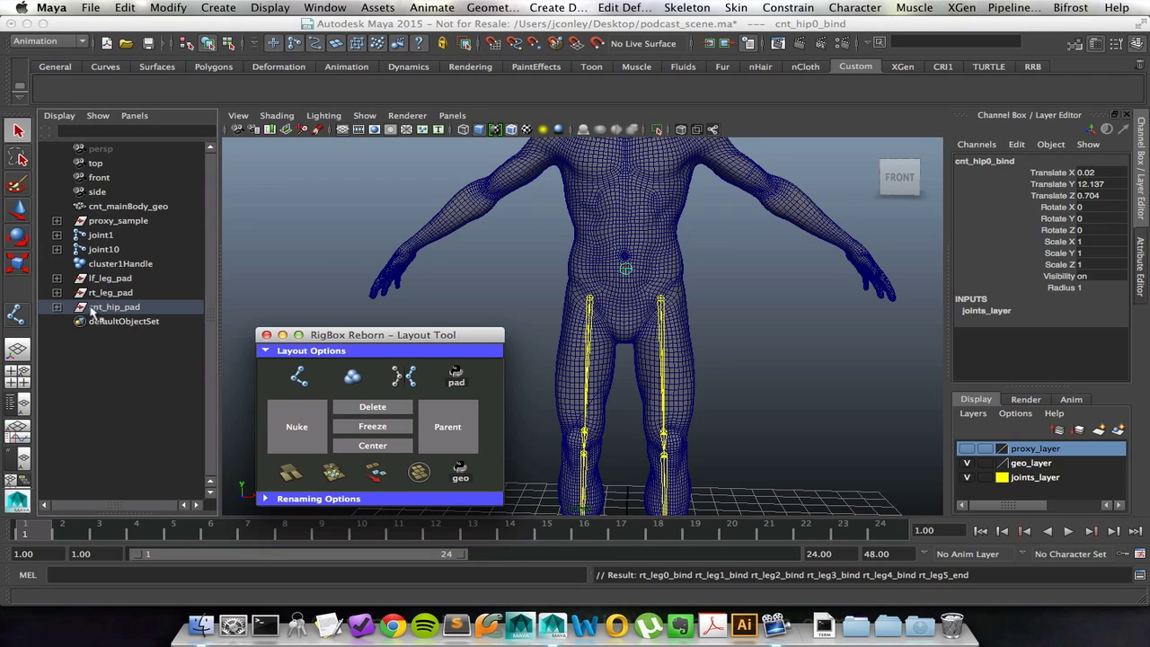
pyautogui.click(112, 280)
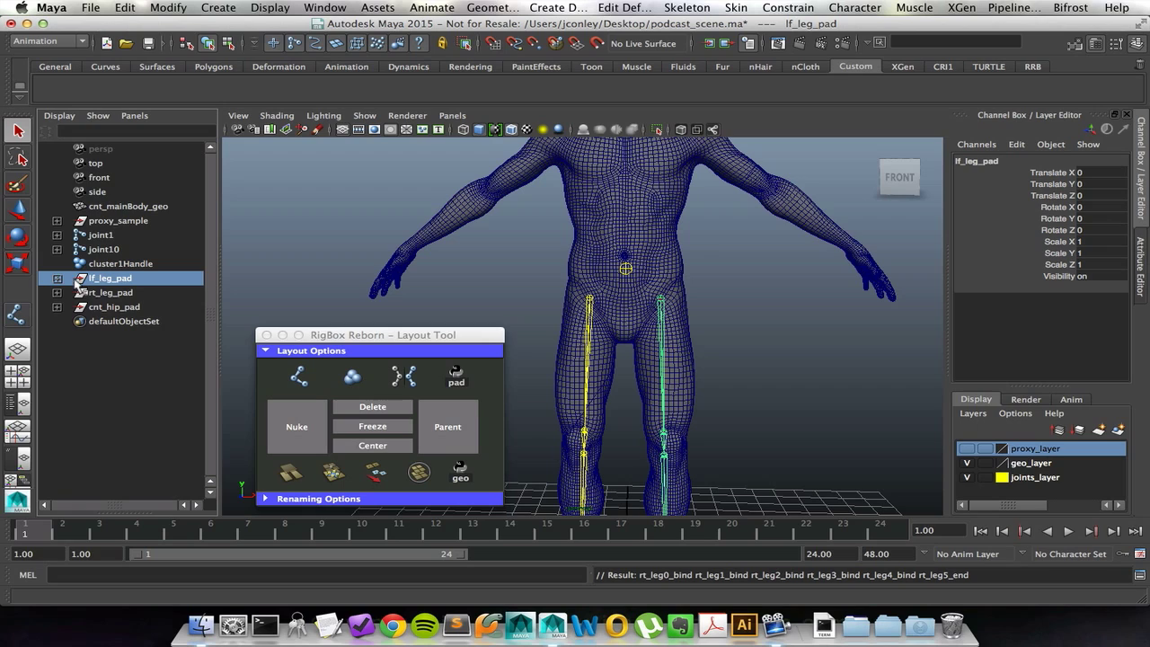
pyautogui.click(57, 278)
pyautogui.press('w')
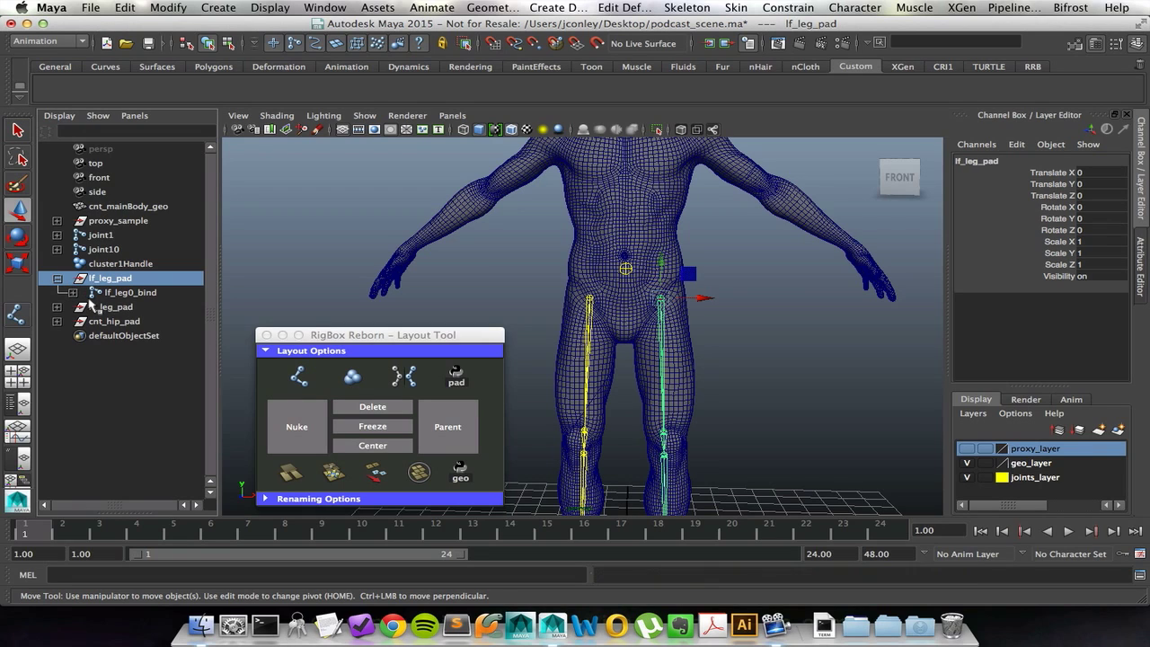
# - Parent-constrain lf_leg_pad and rt_leg_pad to the hip joint cnt_hip0_bind
pyautogui.click(627, 270)
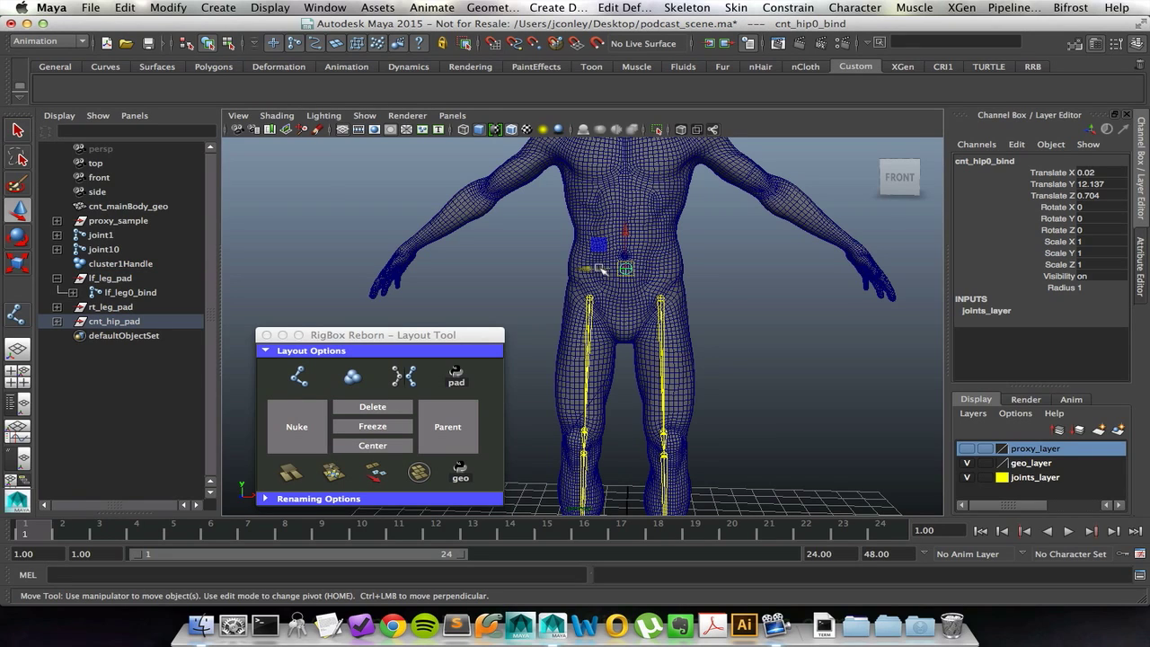
pyautogui.click(126, 280)
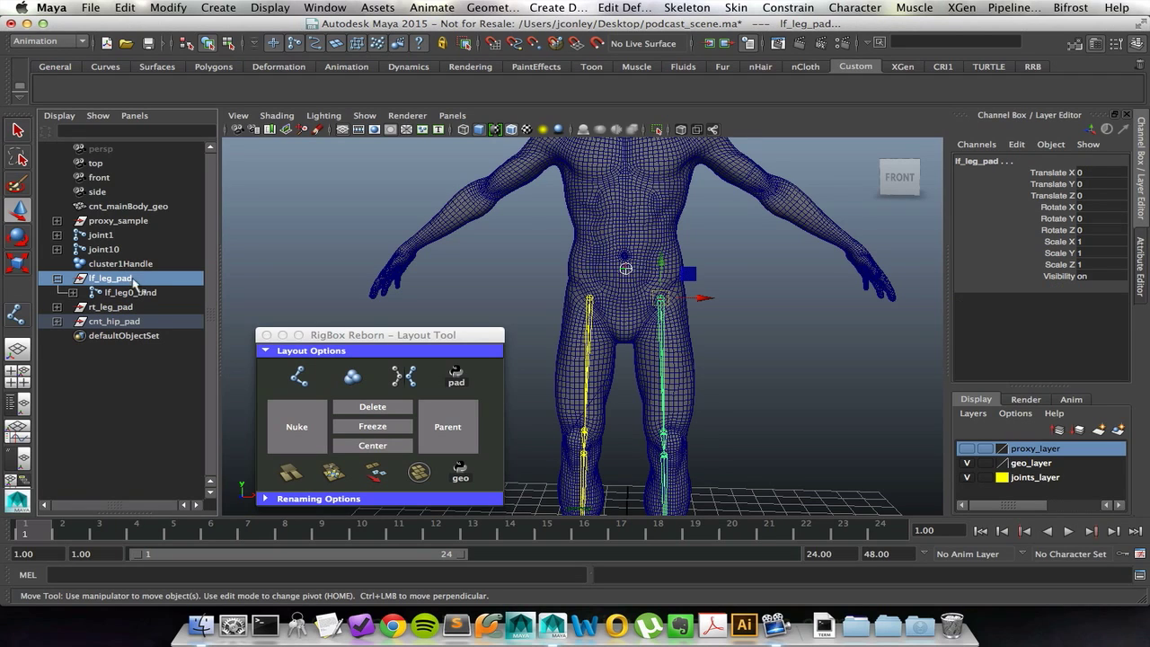
pyautogui.click(456, 425)
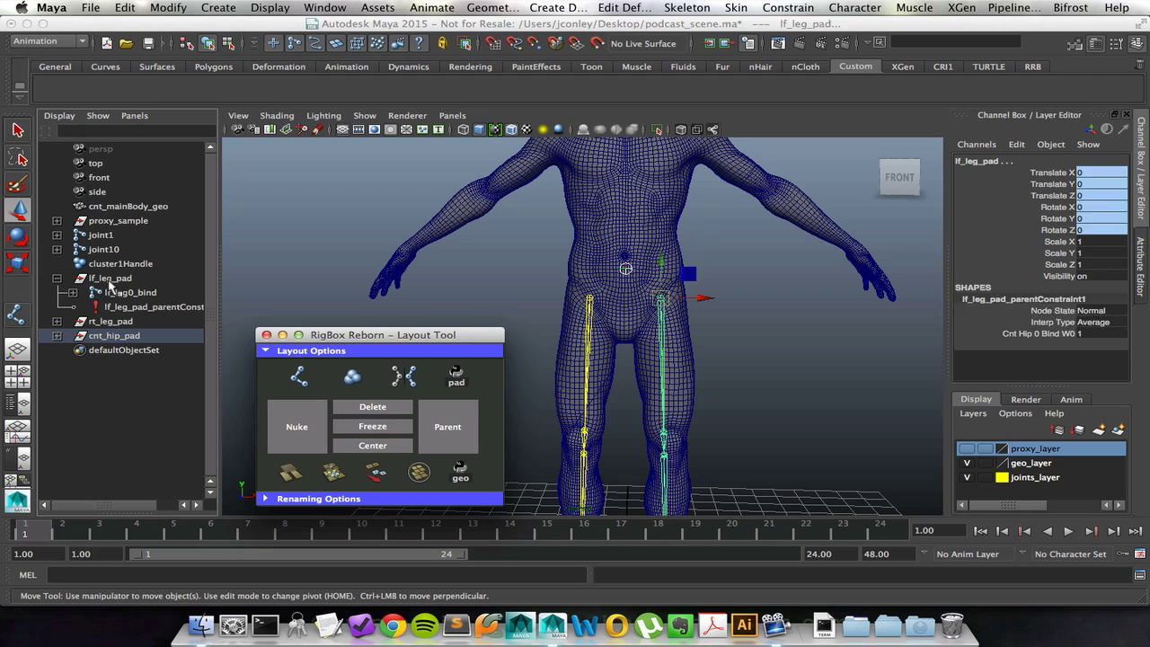
pyautogui.click(117, 336)
pyautogui.keyDown('ctrl'); pyautogui.click(116, 321); pyautogui.keyUp('ctrl')
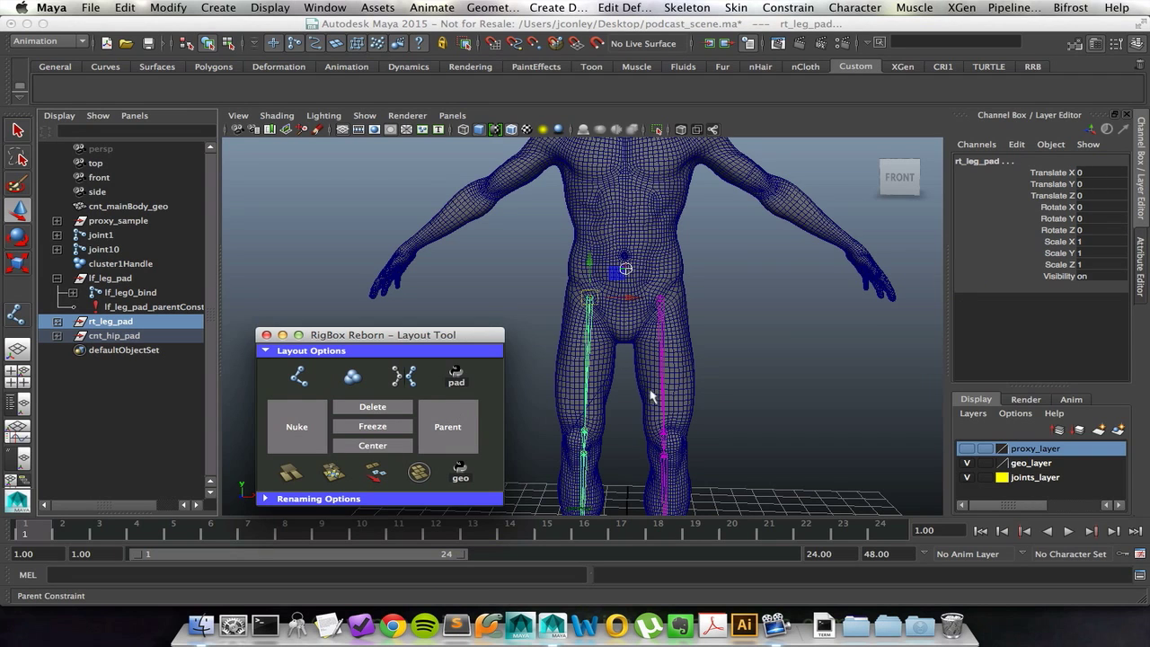
pyautogui.click(626, 270)
# - Rotate the hip joint to test that both legs follow, then clear the selection
pyautogui.press('e')
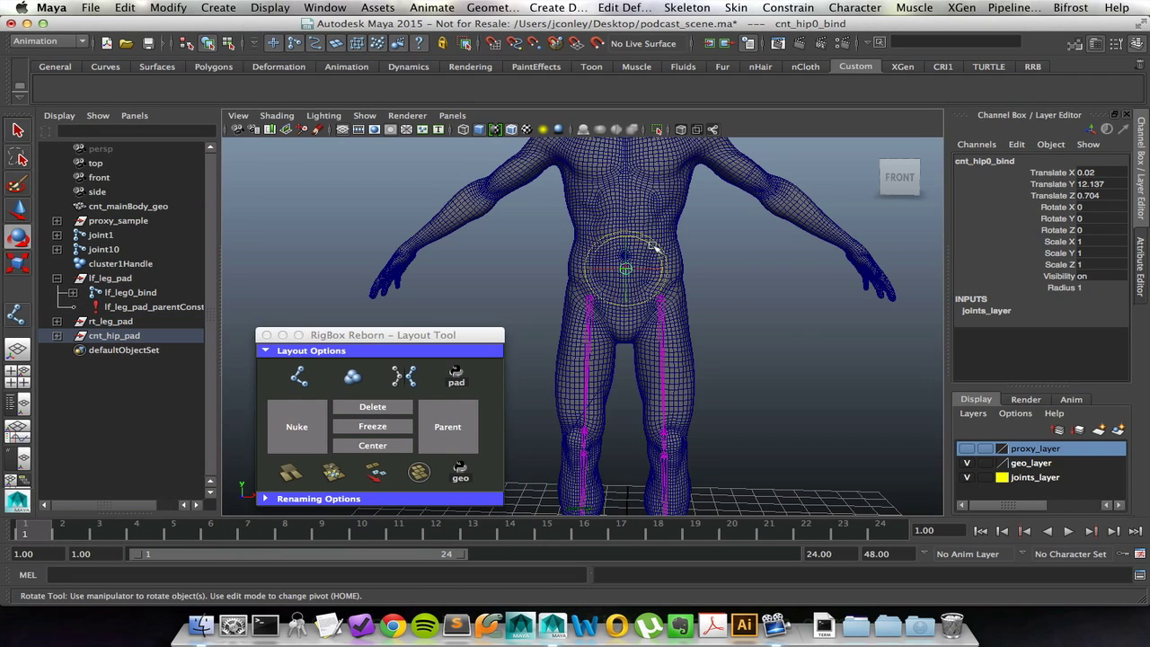
pyautogui.moveTo(655, 248); pyautogui.dragTo(665, 279)
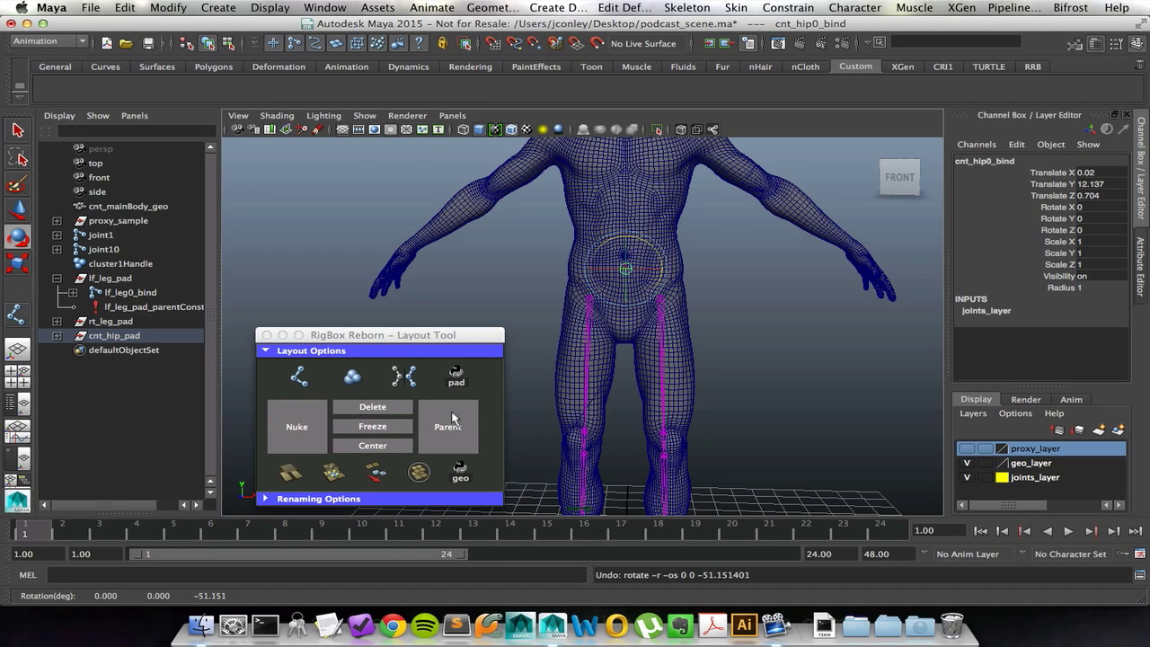
pyautogui.click(836, 378)
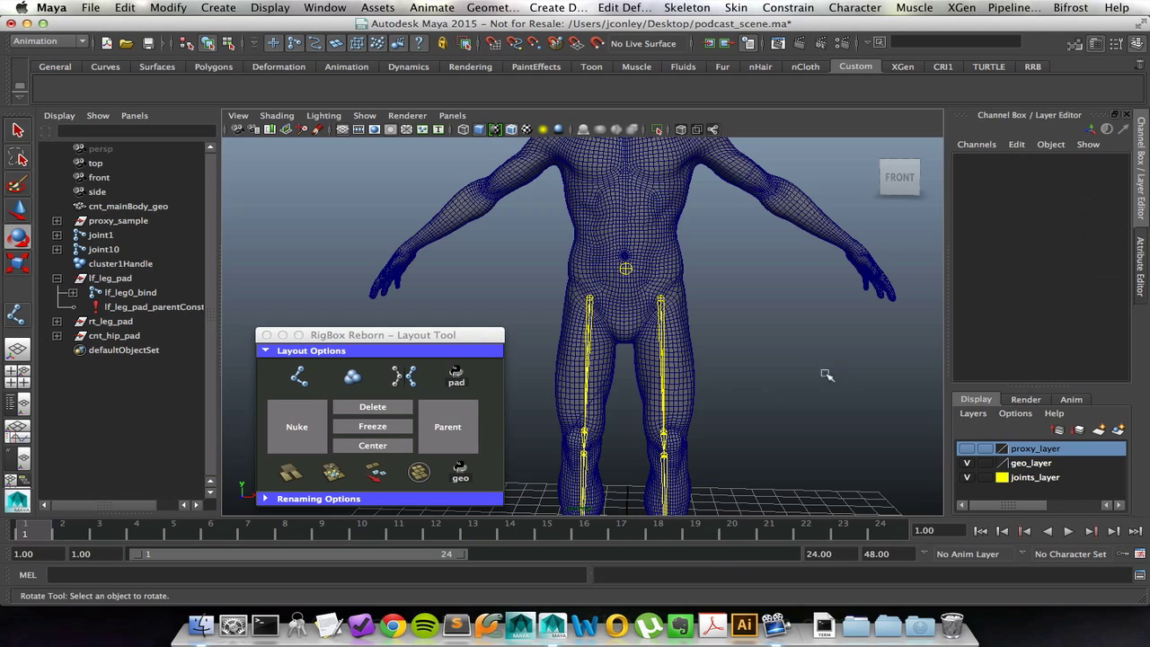
# - Delete cluster1Handle and the stray joints joint1 and joint10
pyautogui.click(110, 262)
pyautogui.press('Delete')
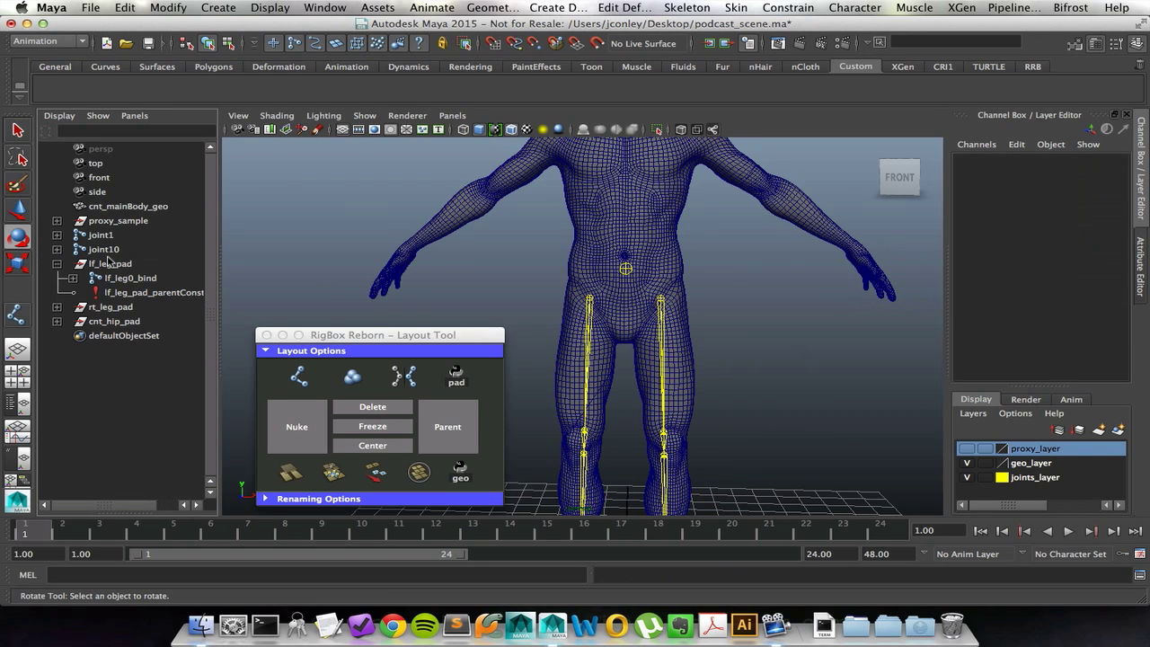
pyautogui.moveTo(100, 235); pyautogui.dragTo(101, 252)
pyautogui.press('Delete')
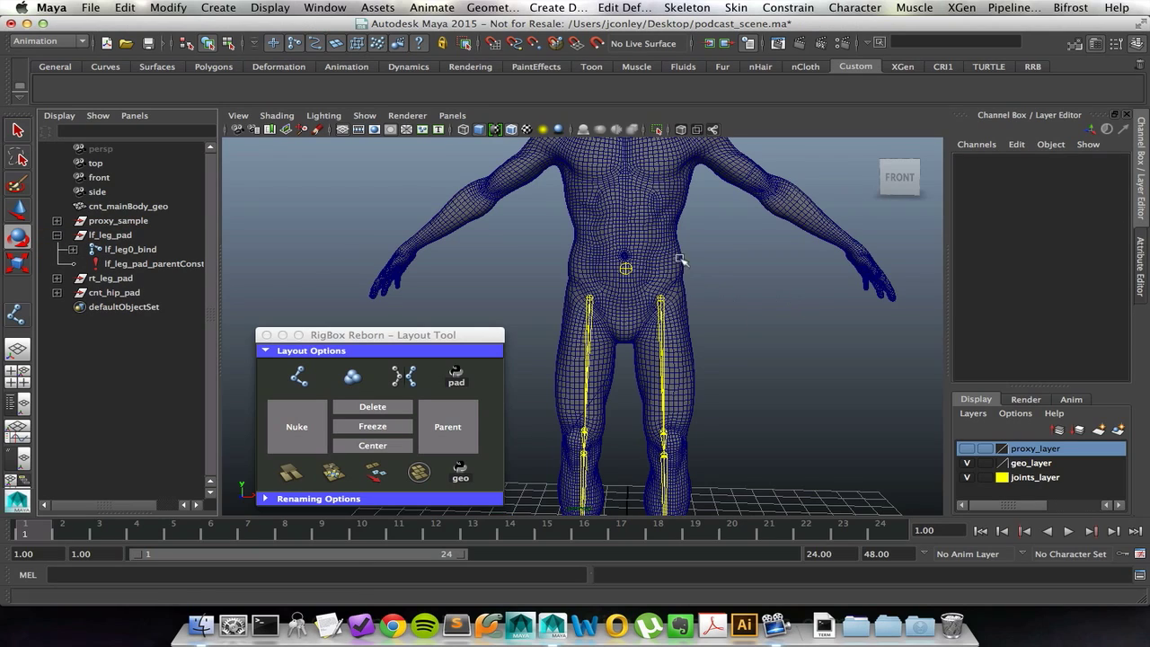
# - Slice cnt_mainBody_geo with a diagonal Cut Faces cut and draw another cut across the arm
pyautogui.click(709, 268)
pyautogui.keyDown('alt'); pyautogui.moveTo(685, 260); pyautogui.dragTo(663, 345); pyautogui.keyUp('alt')
pyautogui.keyDown('alt'); pyautogui.moveTo(663, 345); pyautogui.dragTo(690, 350, button='right'); pyautogui.keyUp('alt')
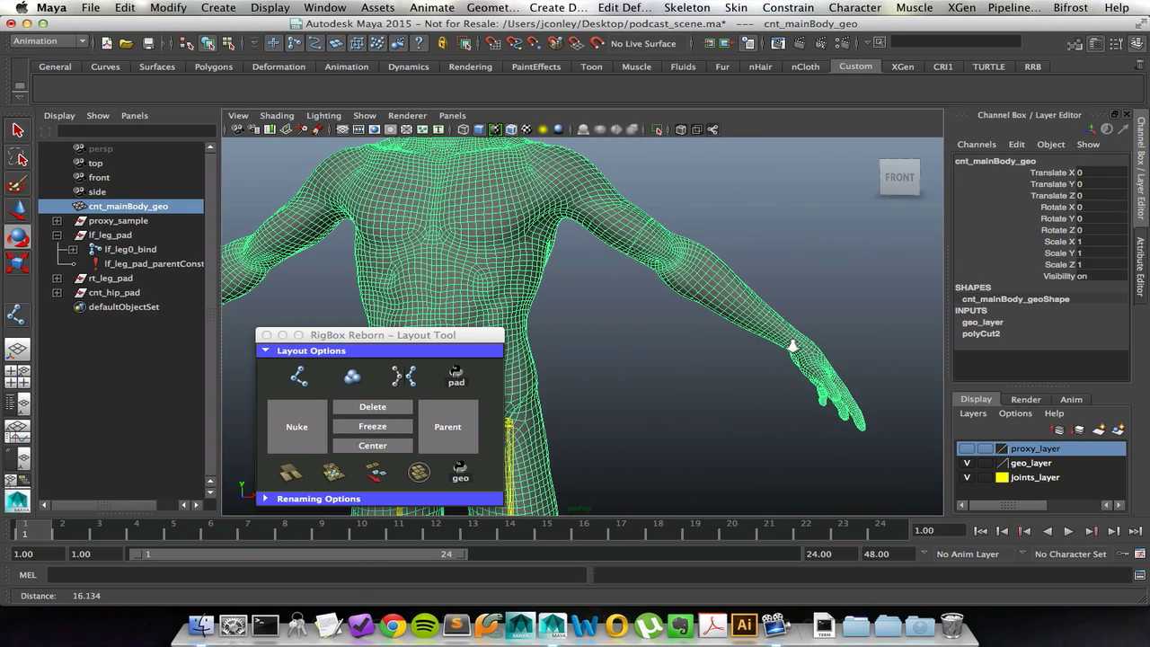
pyautogui.click(290, 474)
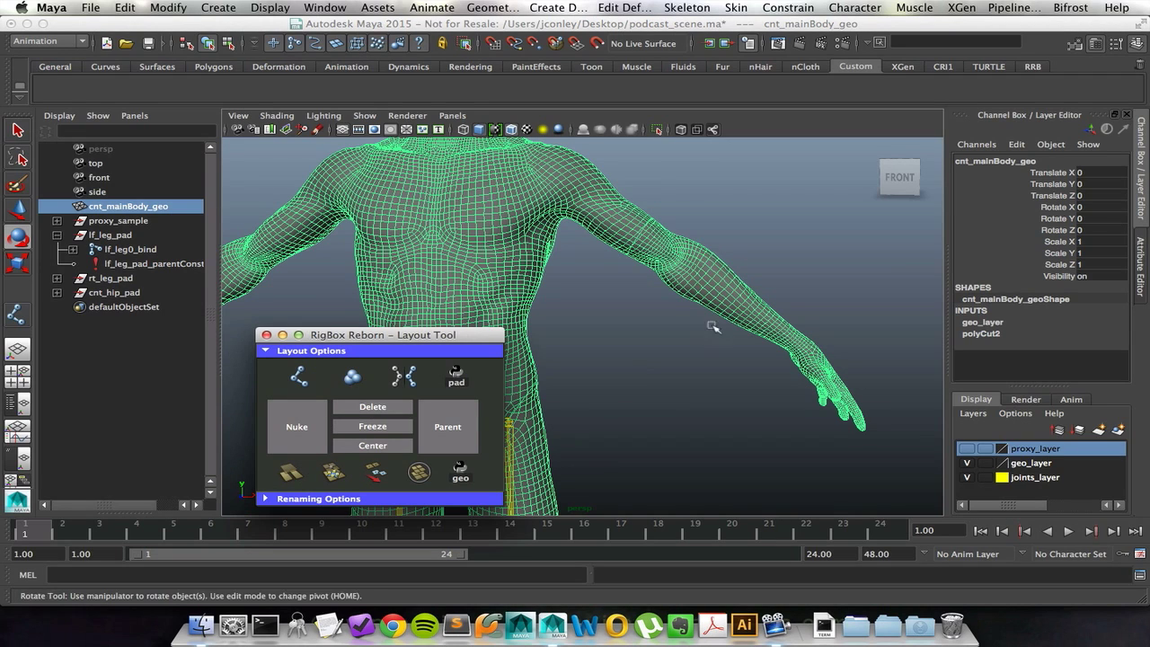
pyautogui.moveTo(683, 244); pyautogui.dragTo(541, 460)
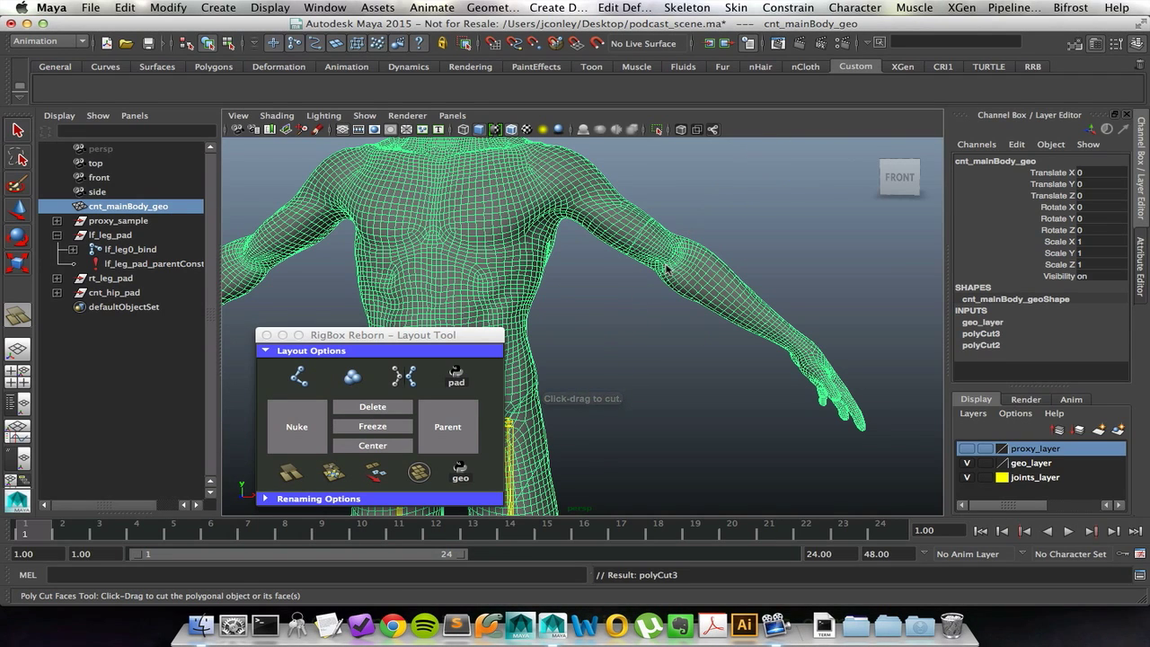
pyautogui.click(290, 471)
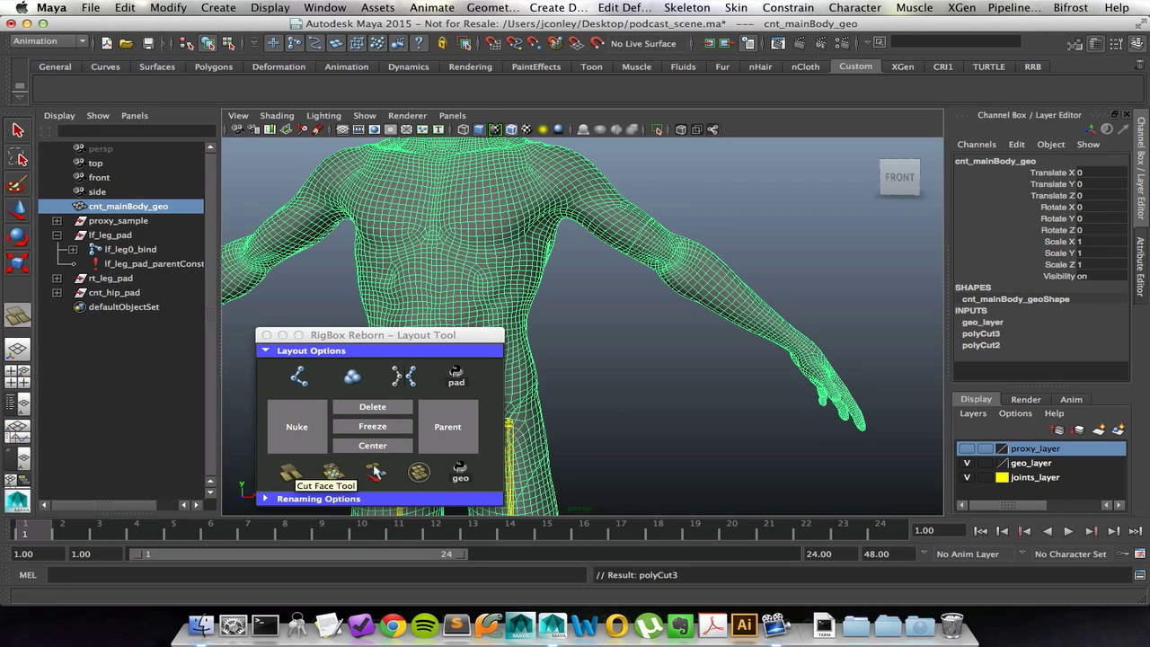
pyautogui.press('w')
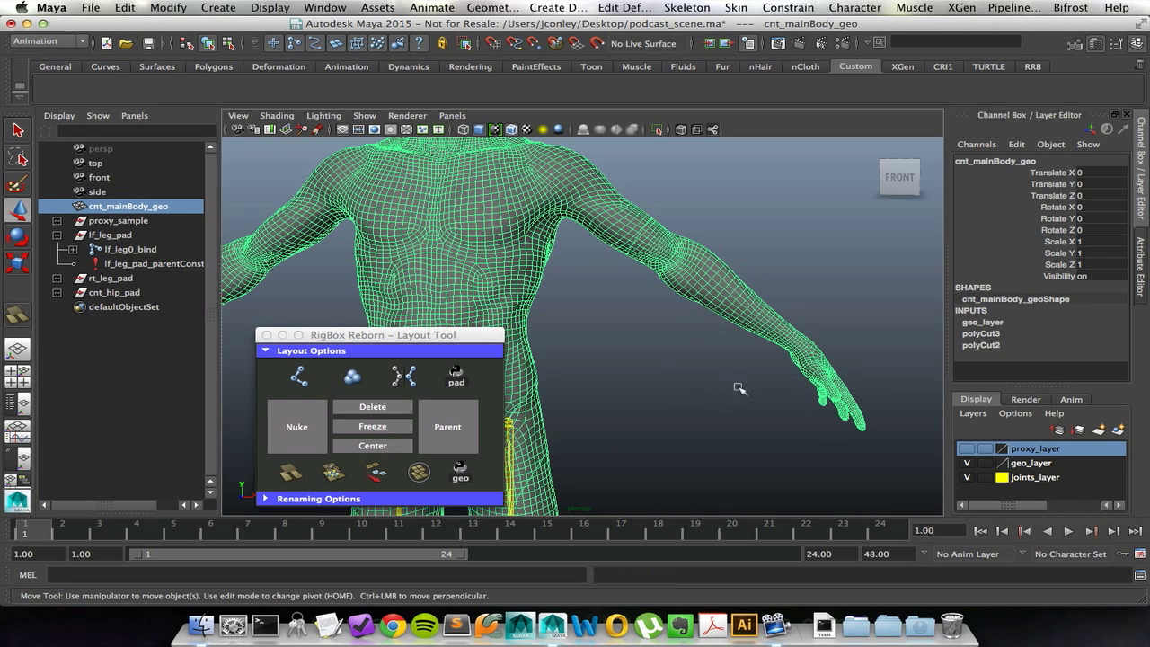
pyautogui.scroll(3, 813, 388)
pyautogui.moveTo(757, 367); pyautogui.dragTo(809, 372)
pyautogui.scroll(5, 713, 359)
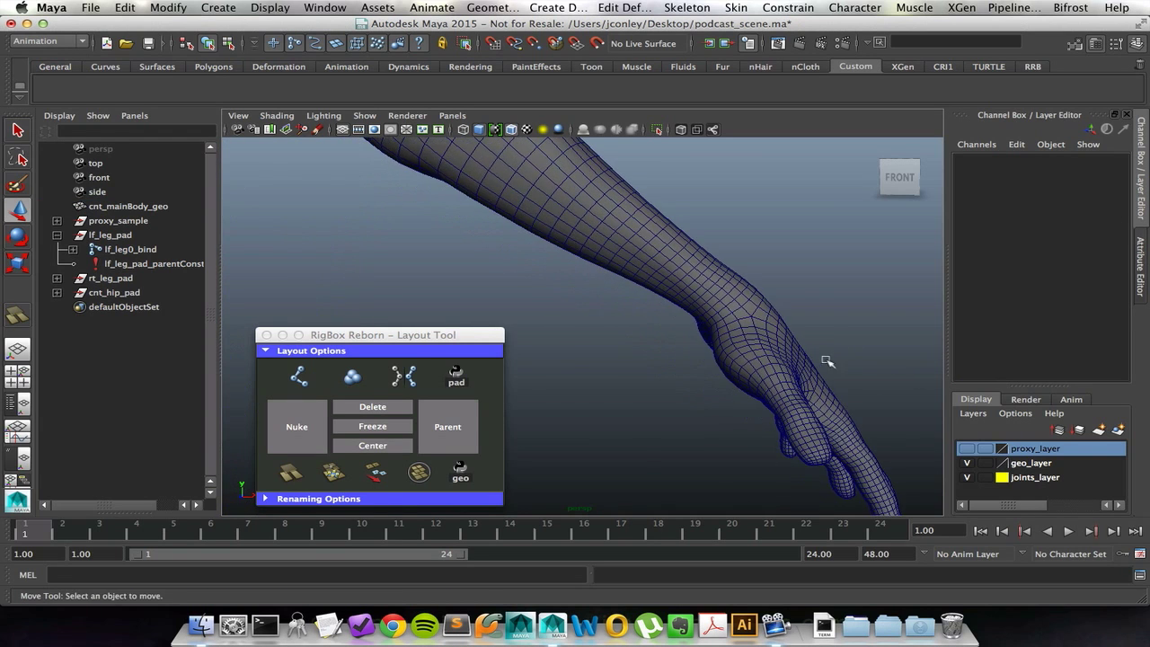
# - Select the finger edges on the body mesh and detach them
pyautogui.click(689, 388)
pyautogui.moveTo(692, 397); pyautogui.dragTo(697, 266, button='right')
pyautogui.scroll(4, 693, 402)
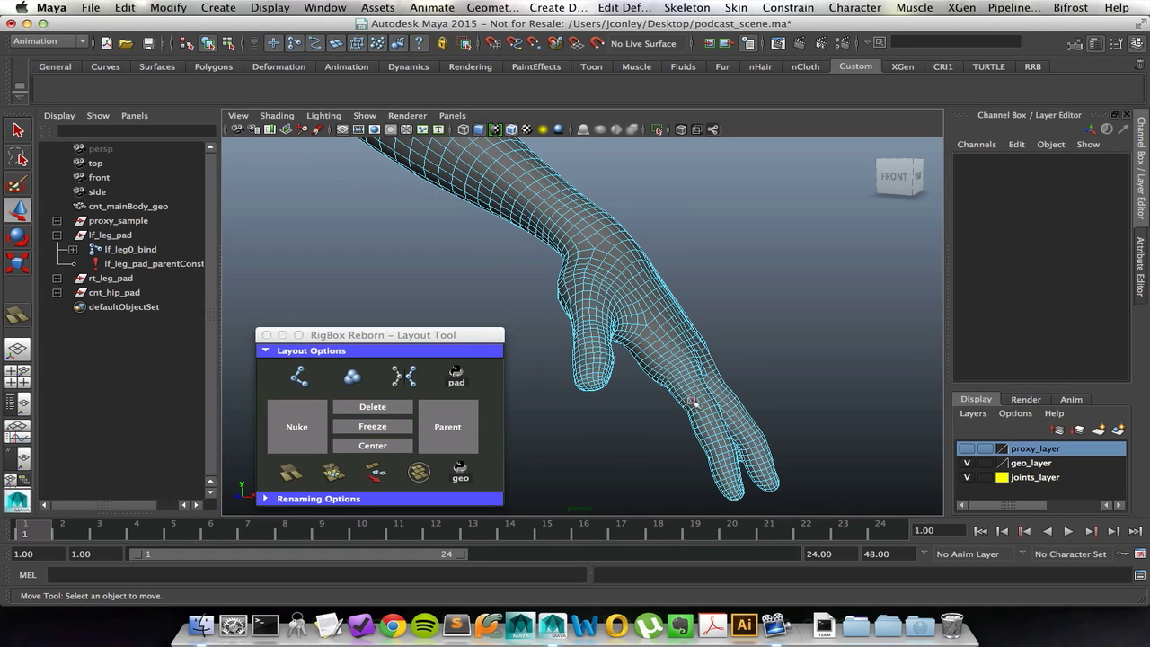
pyautogui.click(694, 402)
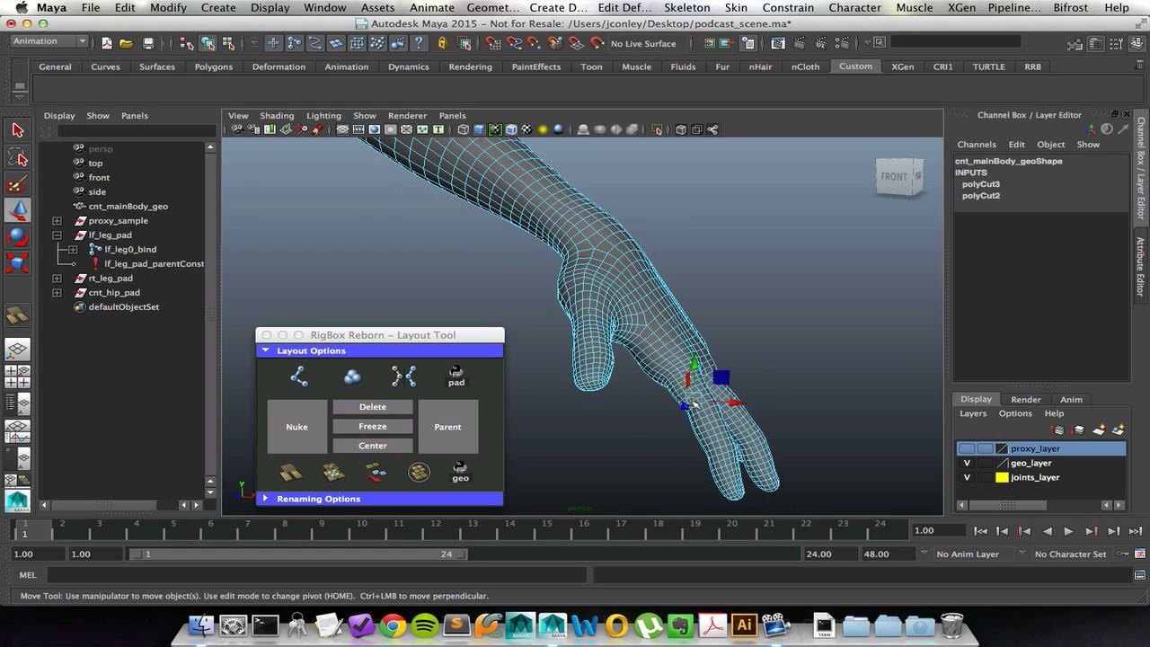
pyautogui.keyDown('shift'); pyautogui.click(716, 448); pyautogui.keyUp('shift')
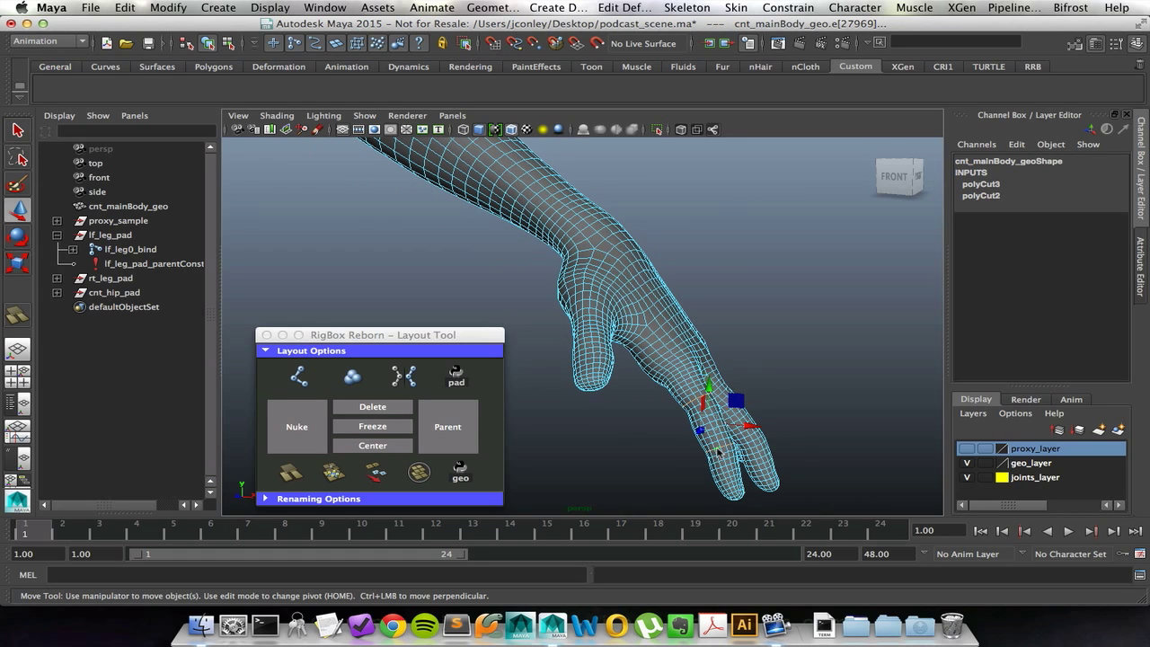
pyautogui.click(333, 474)
# - Back in Object Mode, separate the mesh into pieces and check the fingertip, finger and body pieces
pyautogui.moveTo(664, 289); pyautogui.dragTo(736, 272, button='right')
pyautogui.click(668, 329)
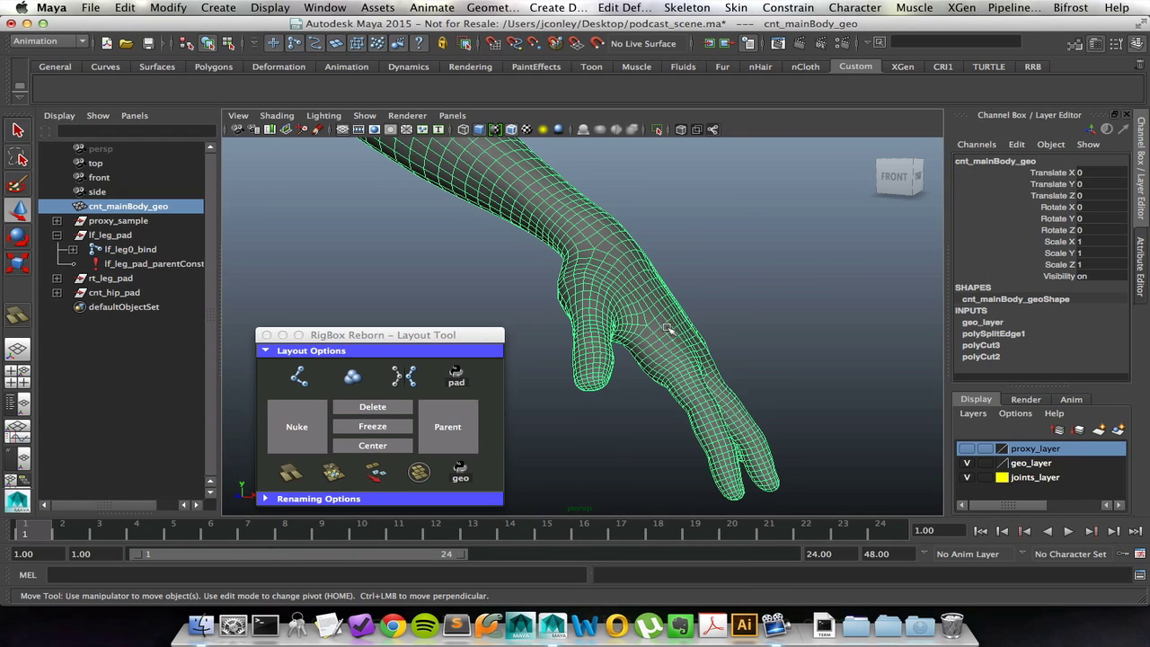
pyautogui.click(376, 474)
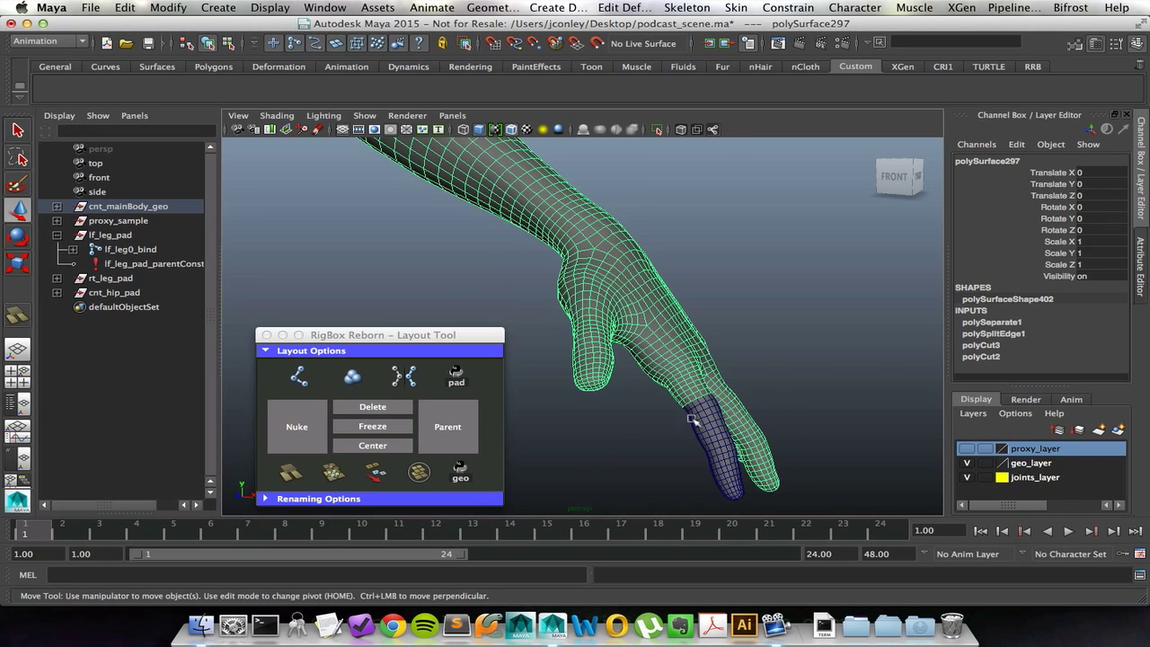
pyautogui.click(709, 449)
pyautogui.click(705, 388)
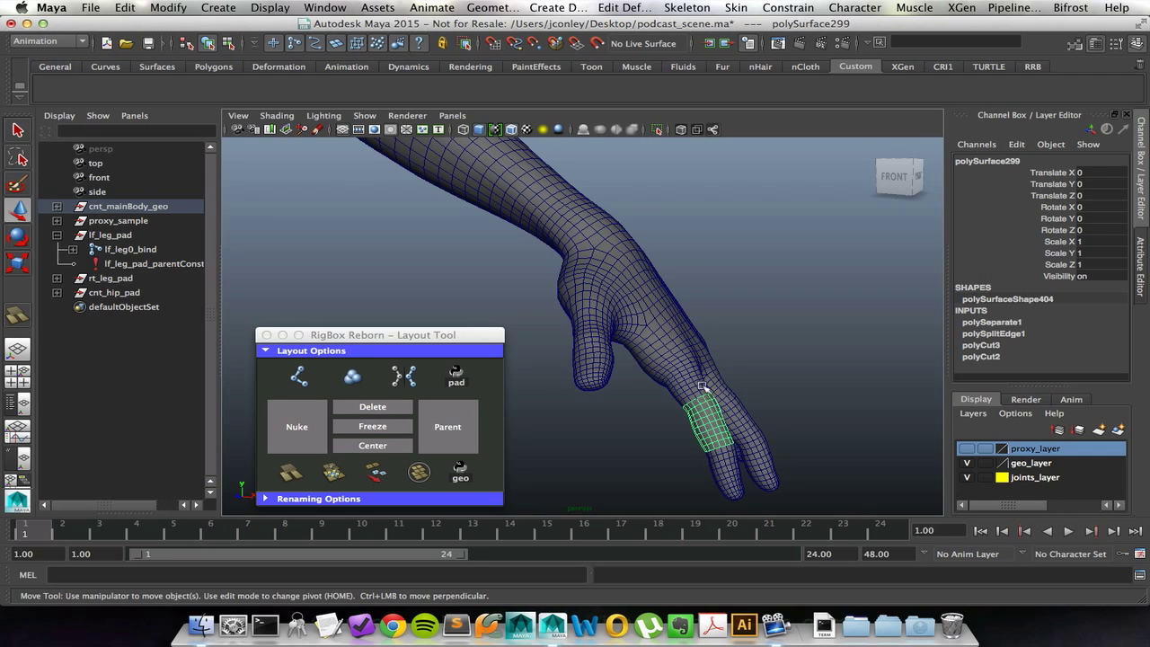
pyautogui.click(686, 373)
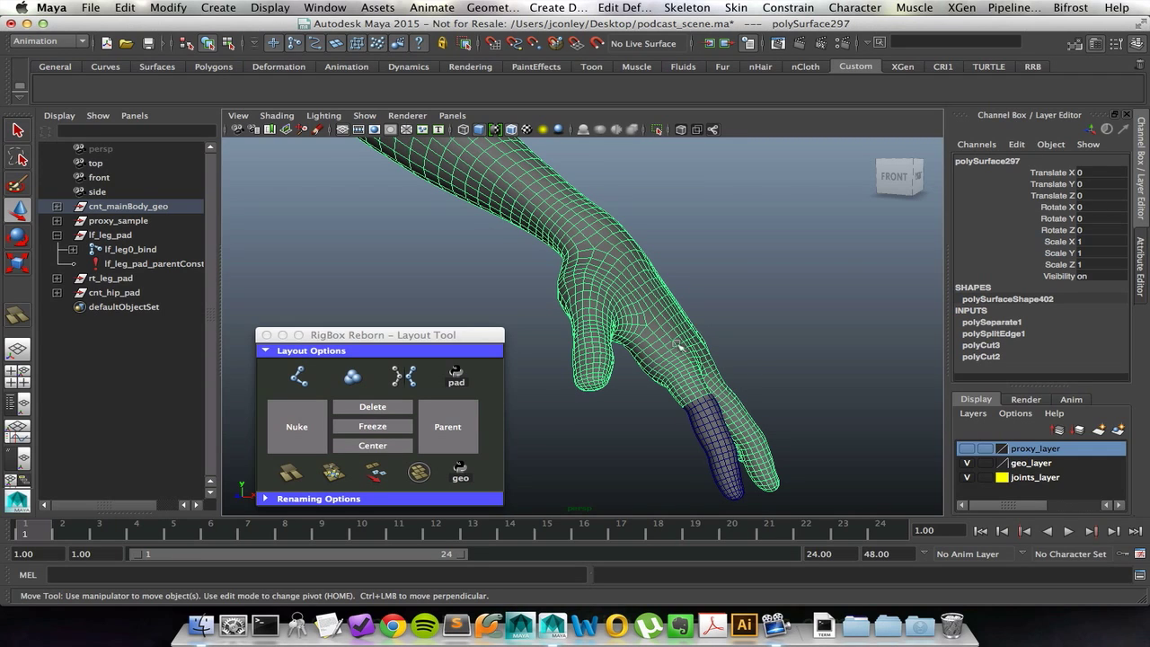
# - Combine the lower finger piece with the main body into polySurface299, then zoom out to the upper body
pyautogui.click(716, 426)
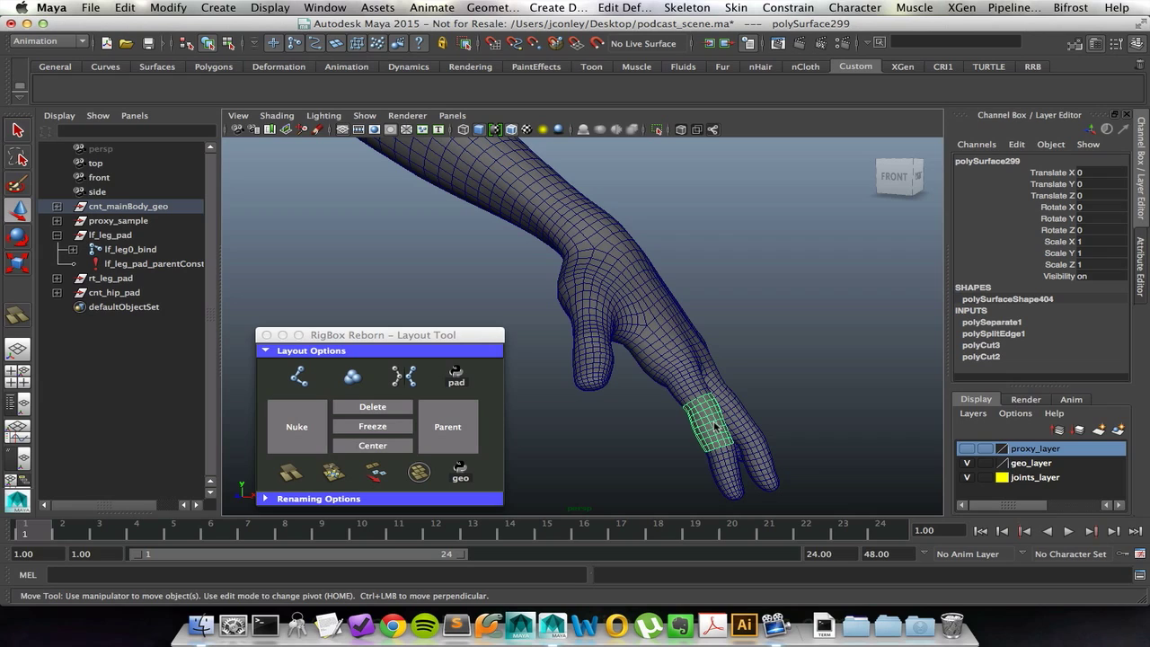
pyautogui.keyDown('shift'); pyautogui.click(687, 376); pyautogui.keyUp('shift')
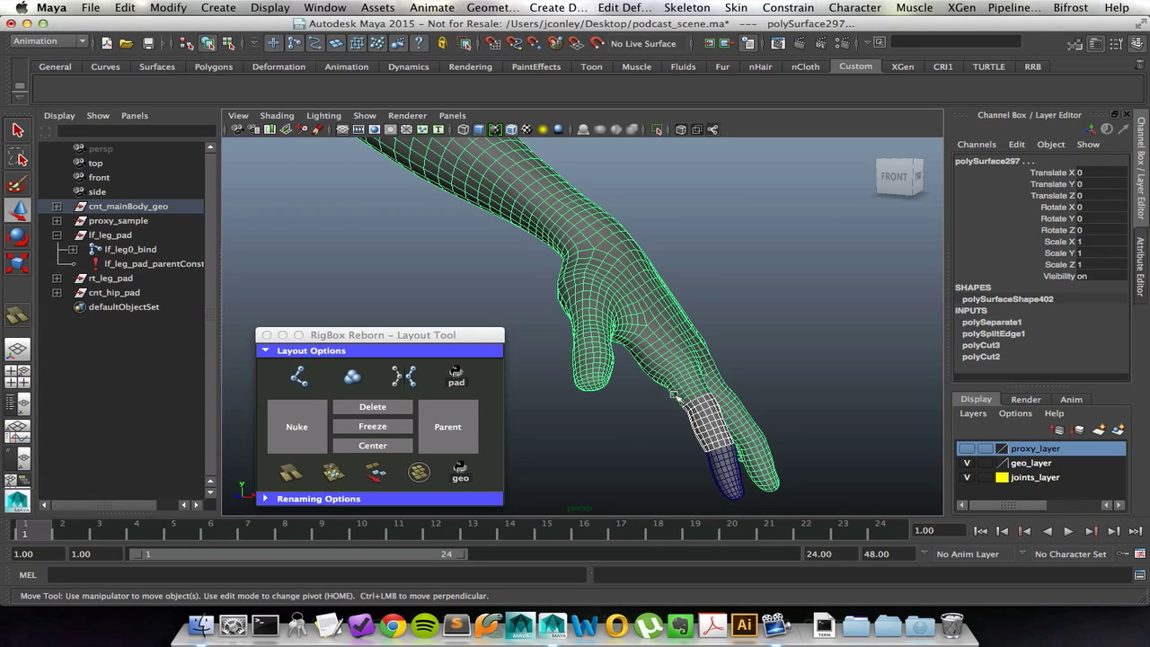
pyautogui.click(419, 471)
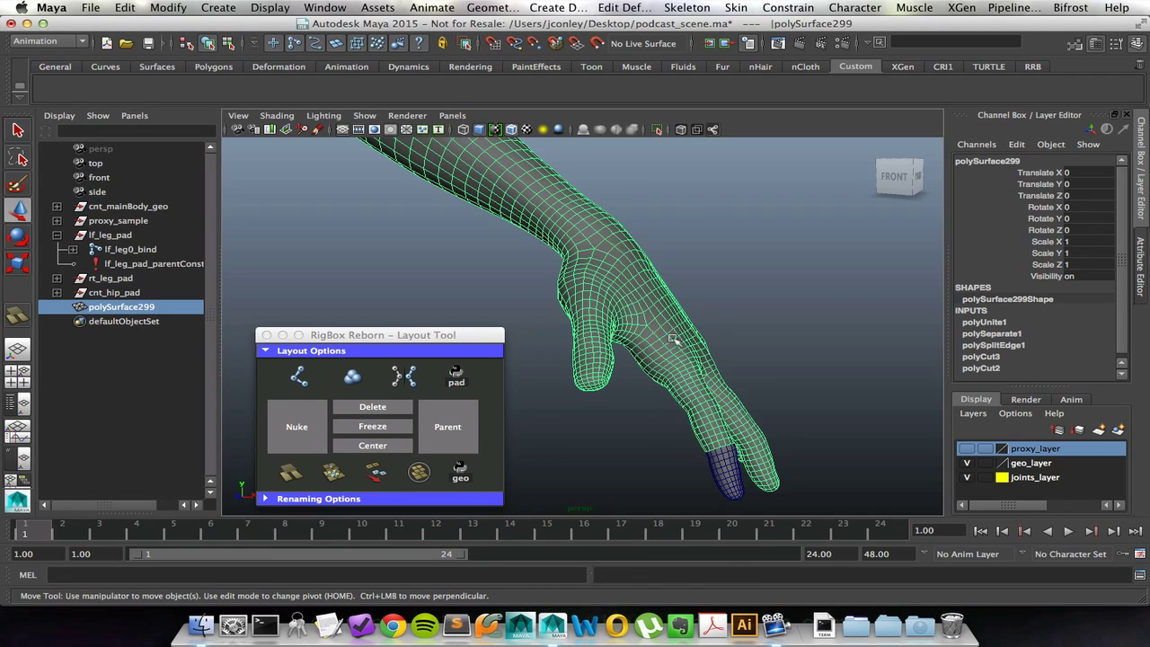
pyautogui.keyDown('alt'); pyautogui.moveTo(724, 348); pyautogui.dragTo(728, 374); pyautogui.keyUp('alt')
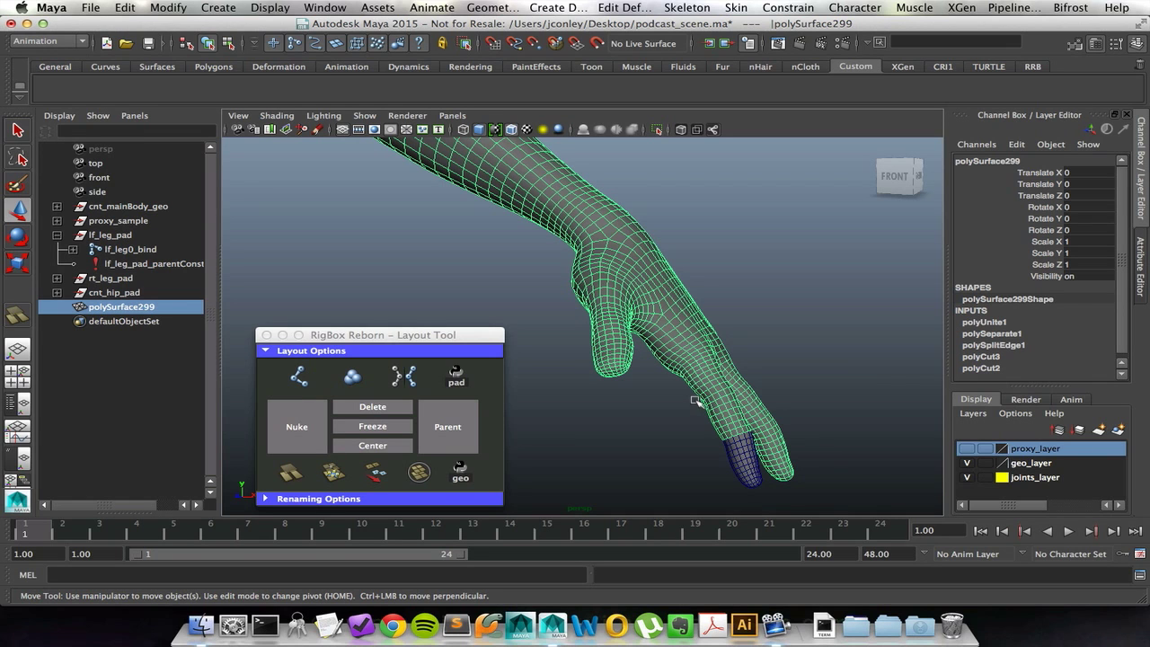
pyautogui.keyDown('alt'); pyautogui.moveTo(763, 346); pyautogui.dragTo(611, 352, button='right'); pyautogui.keyUp('alt')
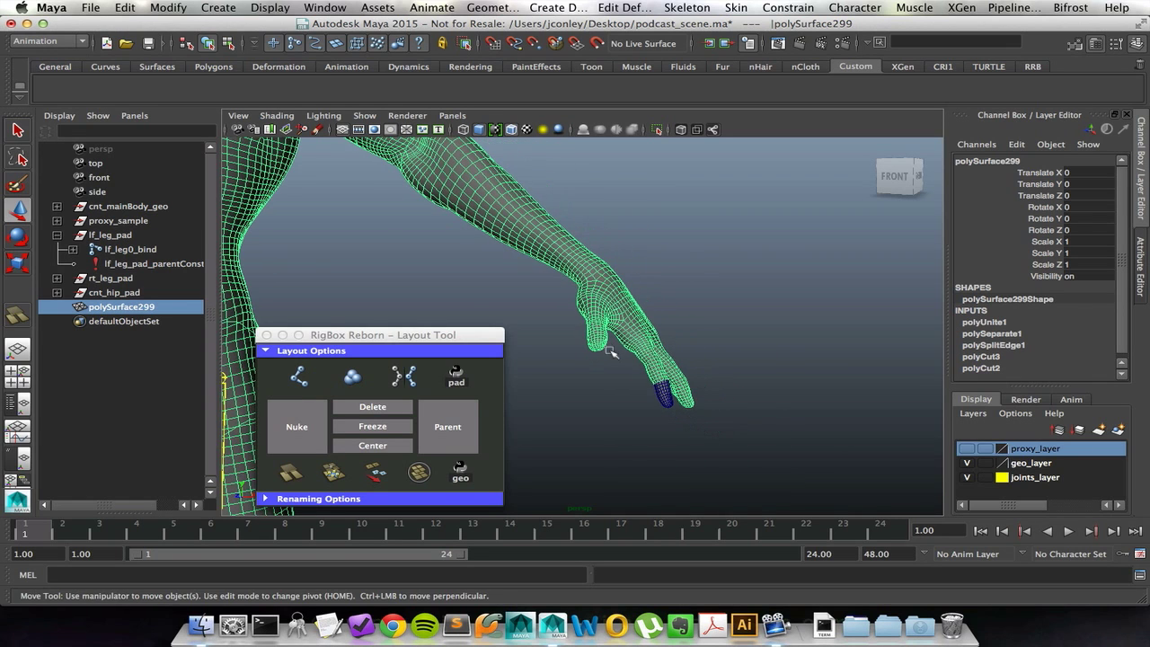
pyautogui.keyDown('alt'); pyautogui.moveTo(611, 349); pyautogui.dragTo(737, 334, button='middle'); pyautogui.keyUp('alt')
pyautogui.keyDown('alt'); pyautogui.moveTo(737, 333); pyautogui.dragTo(601, 333, button='right'); pyautogui.keyUp('alt')
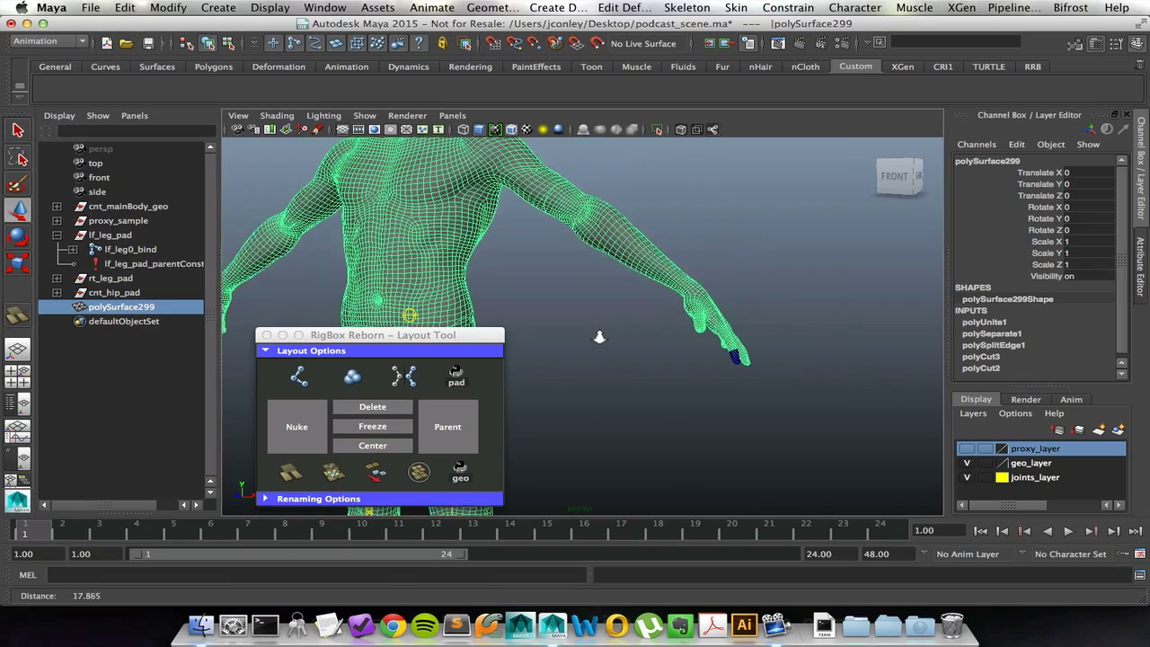
pyautogui.keyDown('alt'); pyautogui.moveTo(600, 333); pyautogui.dragTo(733, 340, button='middle'); pyautogui.keyUp('alt')
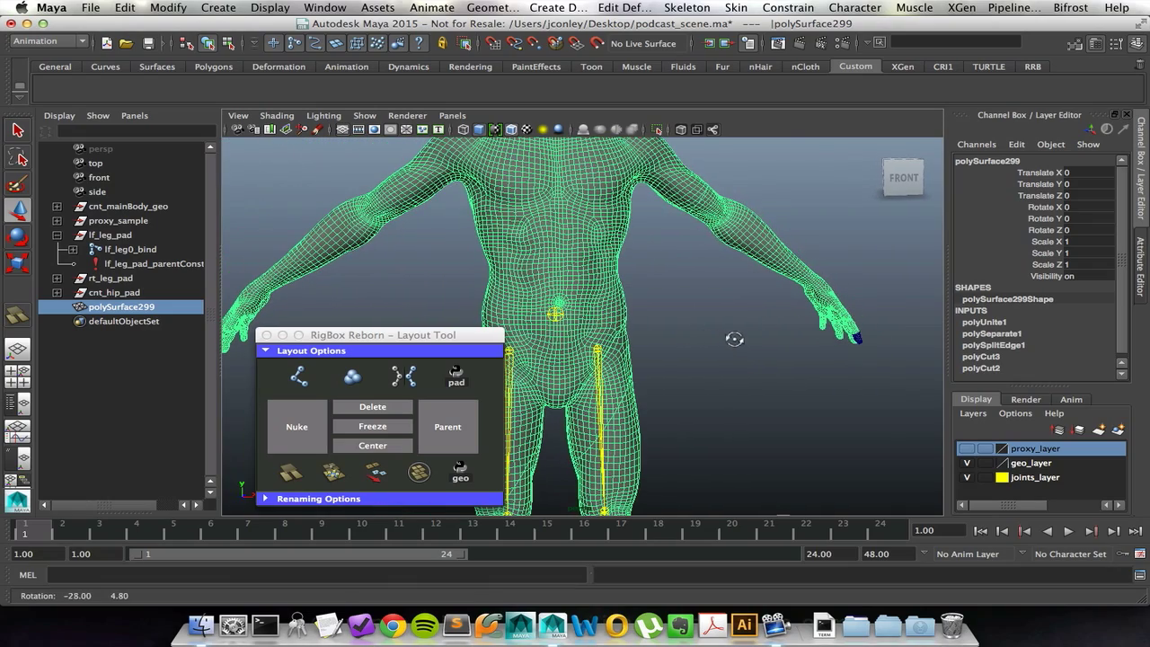
# - Hide the geo layer contents and place polySurface299 on a new layer, layer1
pyautogui.click(968, 463)
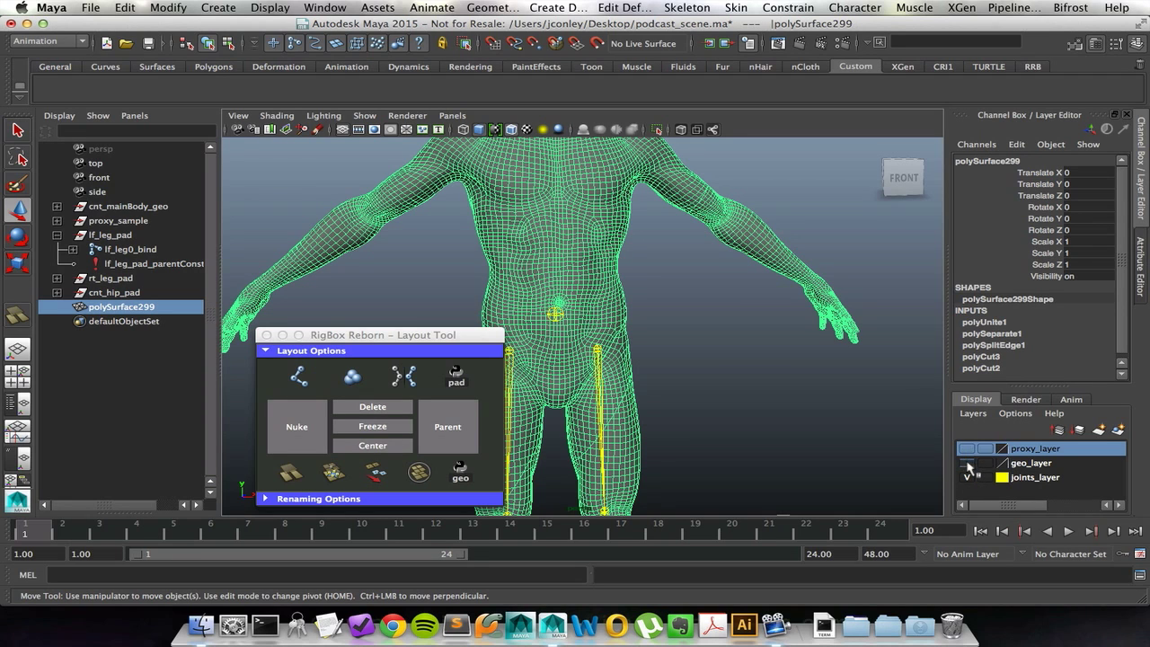
pyautogui.click(602, 276)
pyautogui.click(584, 266)
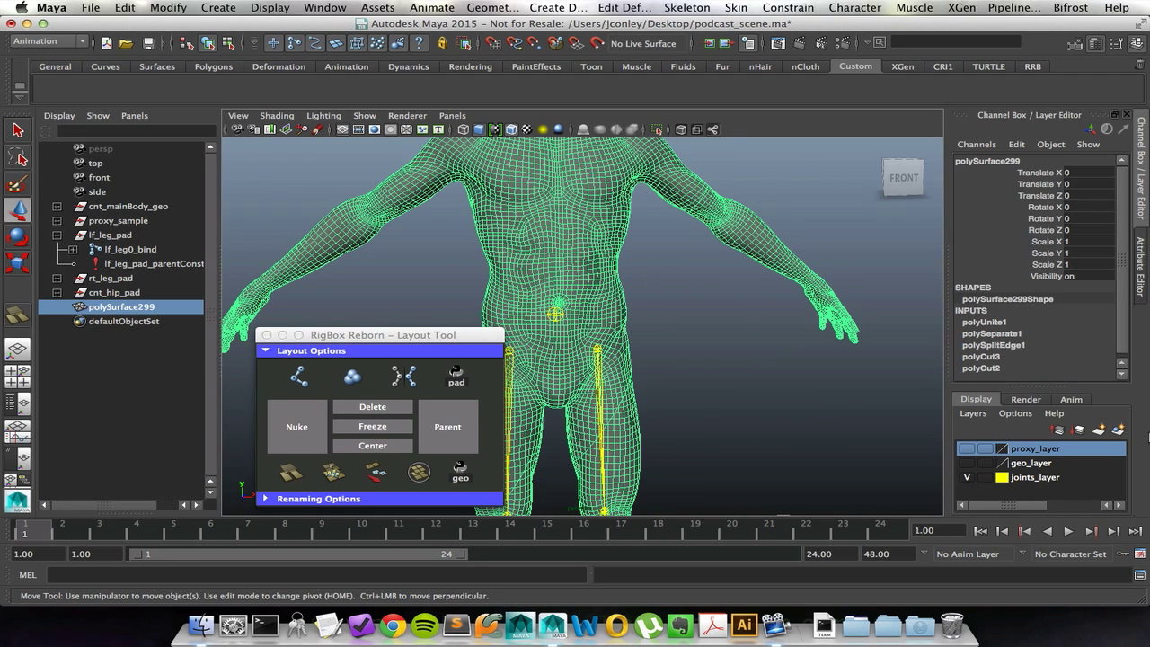
pyautogui.click(1119, 431)
# - Hide layer1 and show proxy_layer, moving the view closer to the proxy leg
pyautogui.click(967, 448)
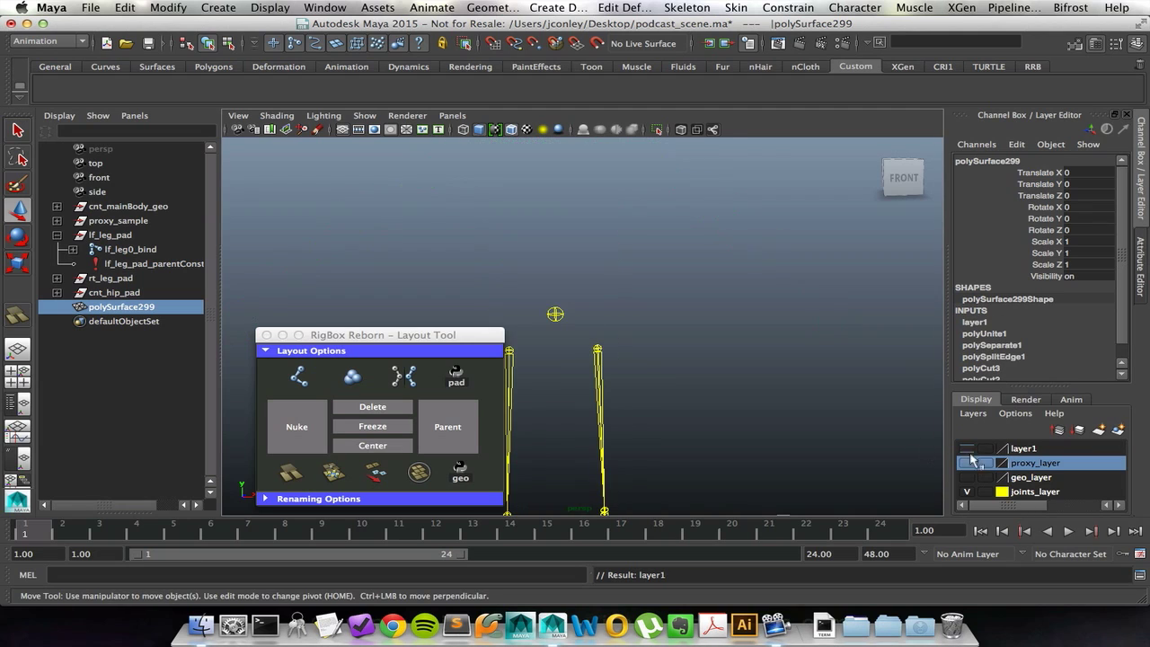
pyautogui.click(967, 463)
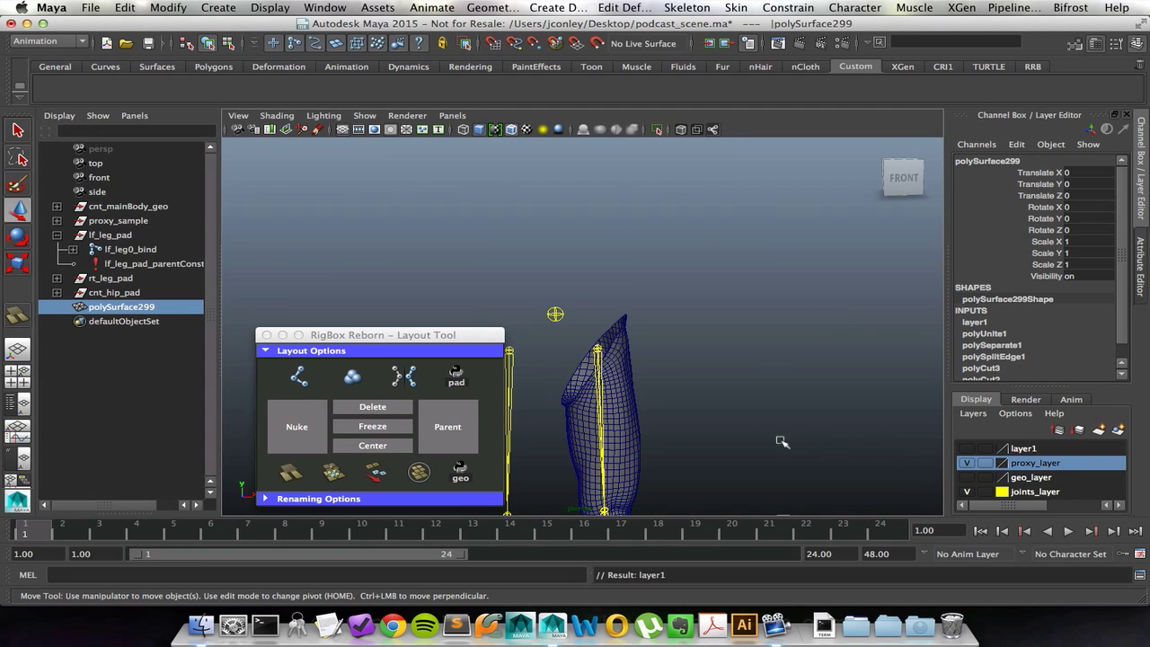
pyautogui.keyDown('alt'); pyautogui.moveTo(759, 421); pyautogui.dragTo(312, 187); pyautogui.keyUp('alt')
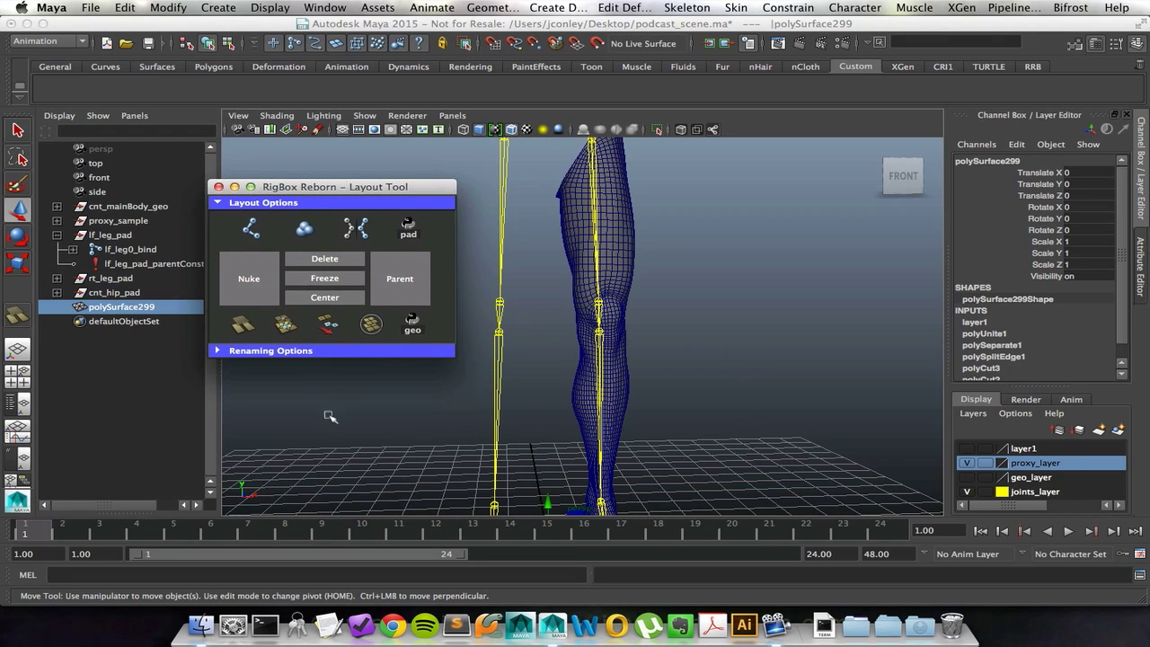
# - Expand RigBox Renaming Options and select polySurface292 through polySurface296 under proxy_sample
pyautogui.click(329, 351)
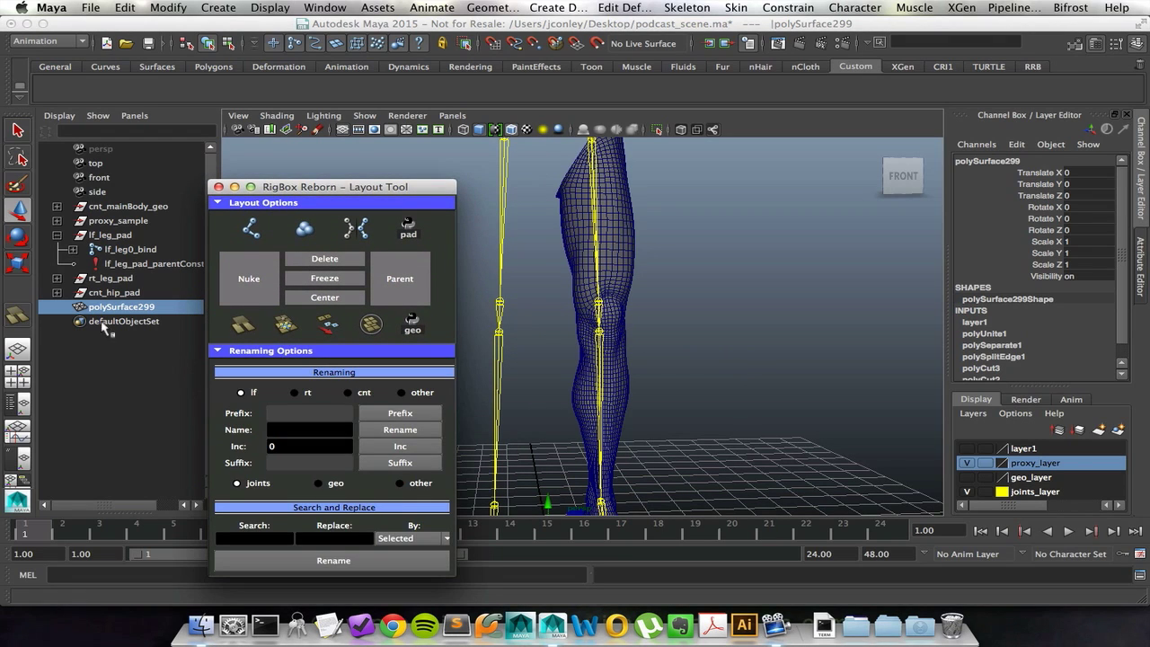
pyautogui.click(57, 236)
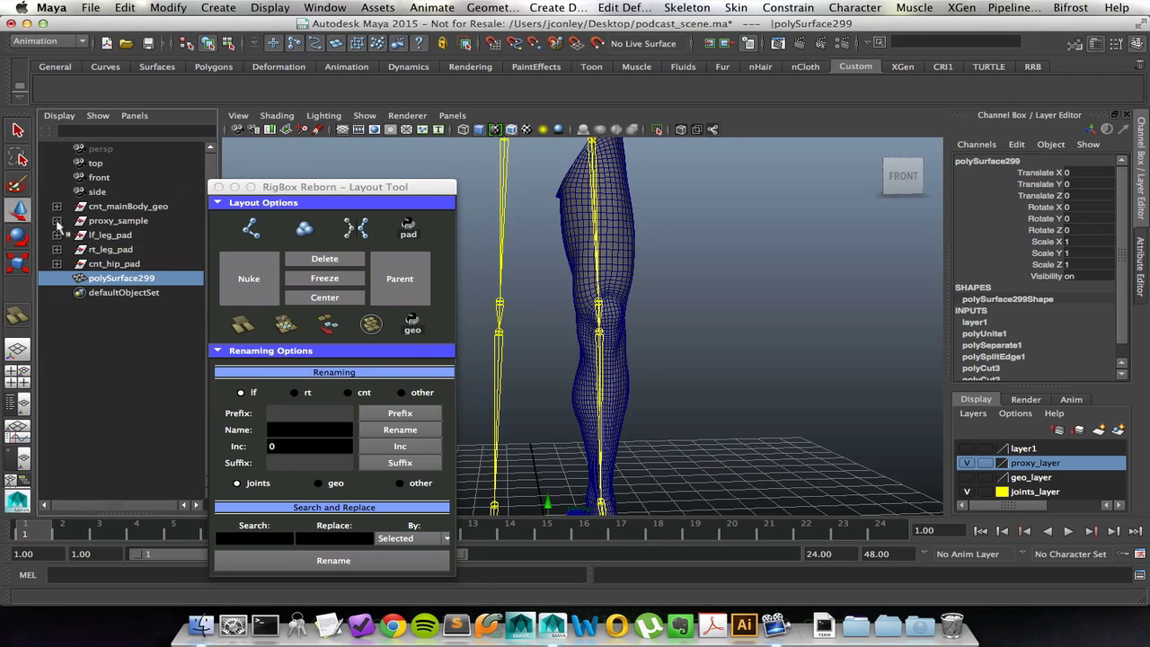
pyautogui.click(57, 221)
pyautogui.click(625, 216)
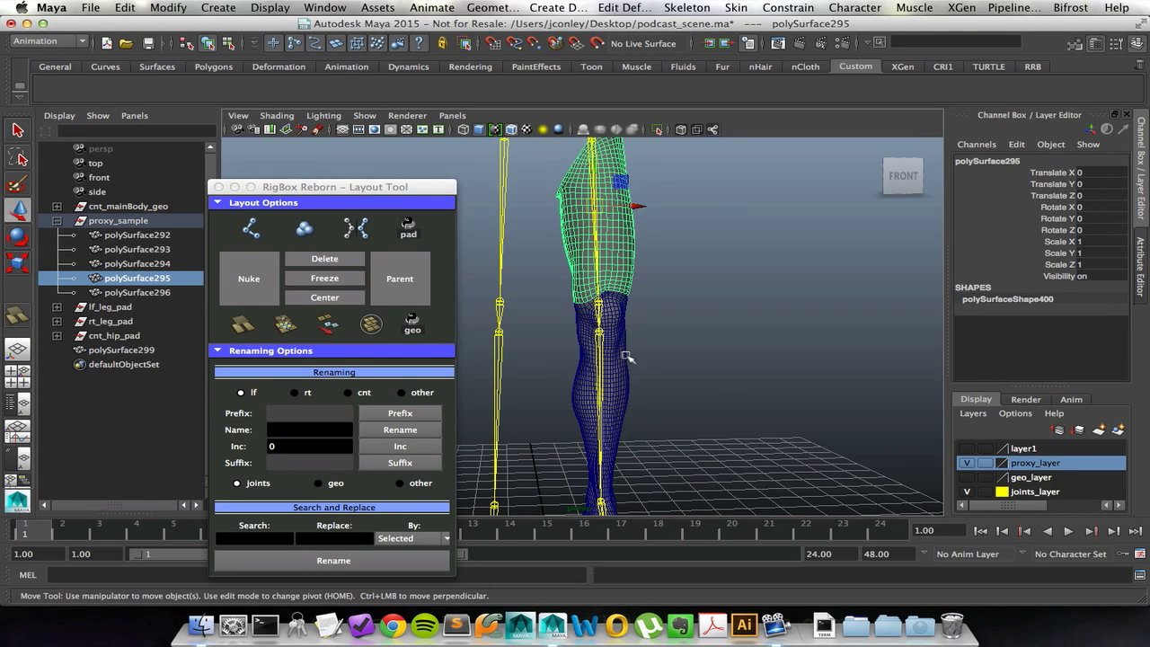
pyautogui.click(627, 361)
pyautogui.click(620, 322)
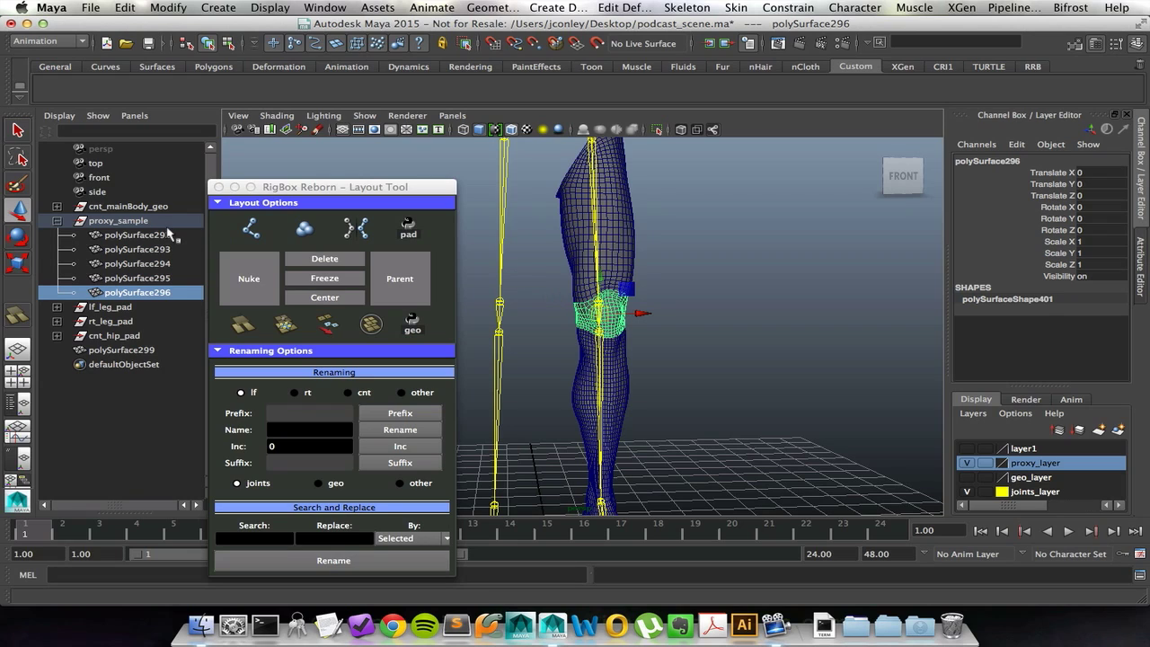
pyautogui.moveTo(153, 236); pyautogui.dragTo(155, 292)
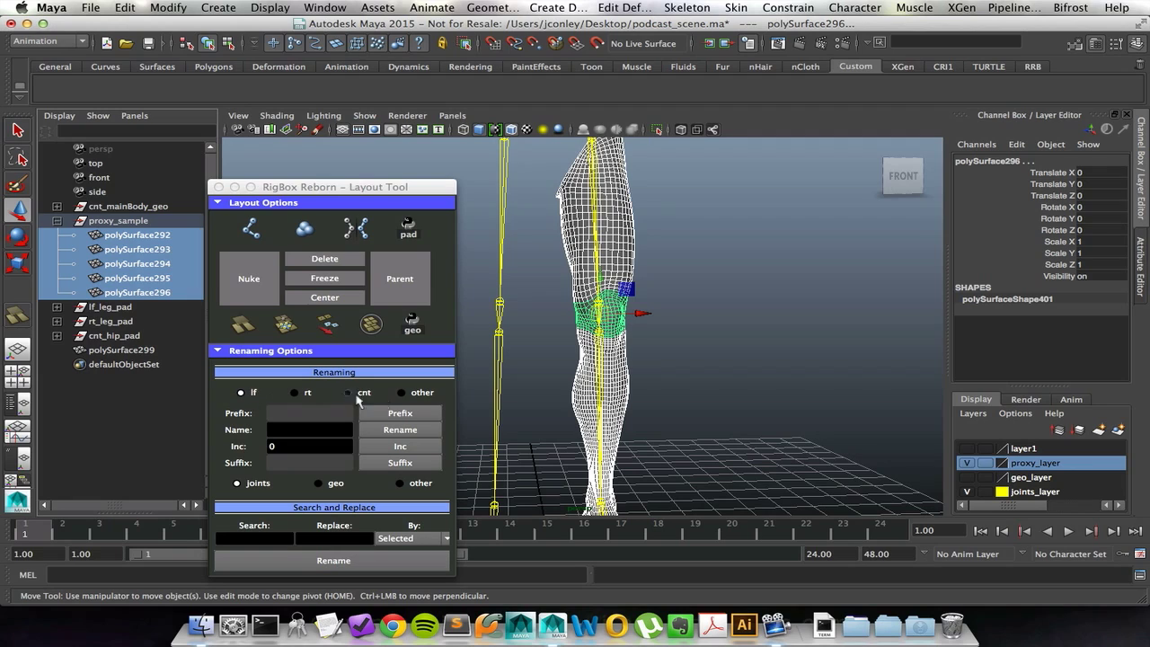
# - Set the rename prefix to lf, name to leg and starting number to 0
pyautogui.click(404, 396)
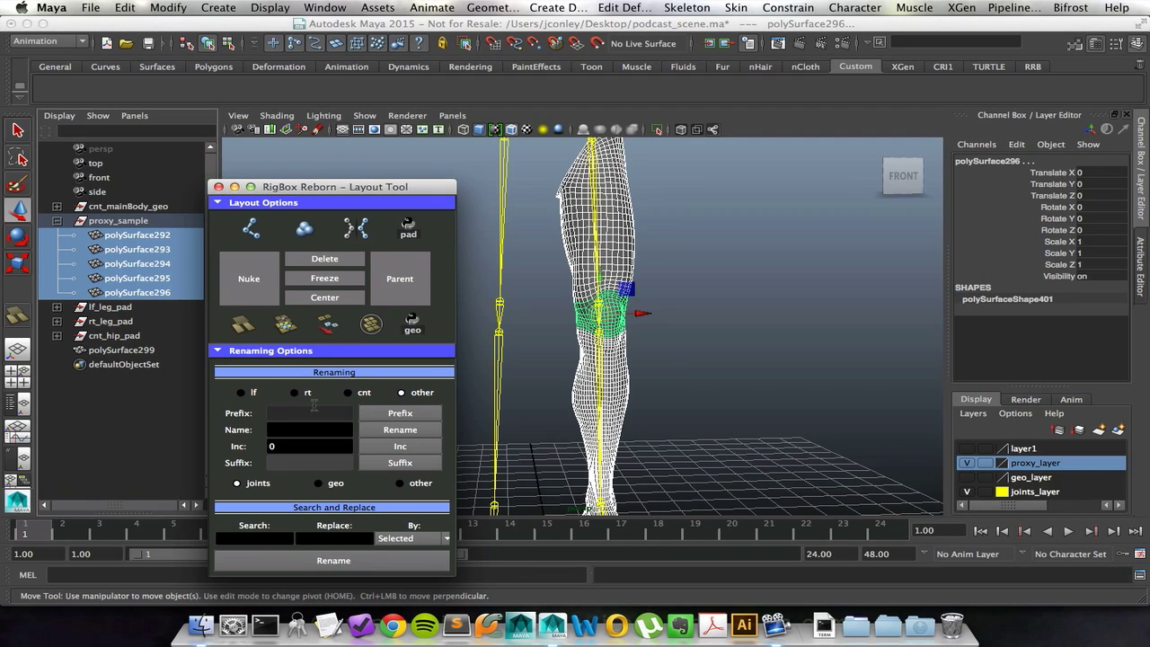
pyautogui.click(313, 409)
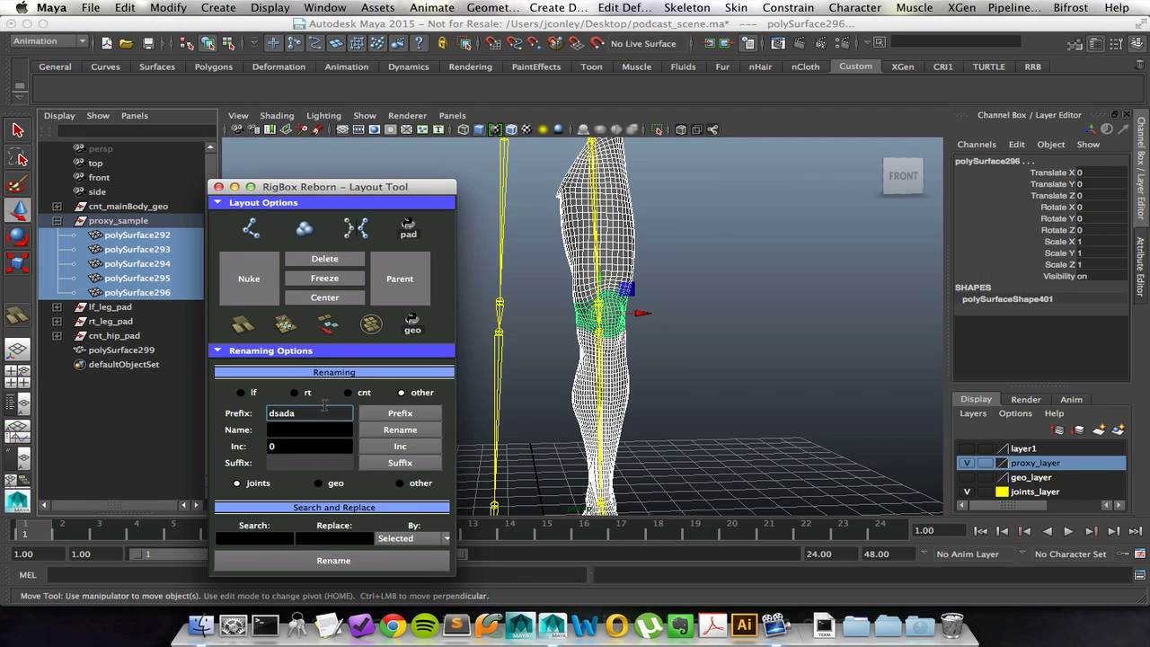
pyautogui.click(241, 393)
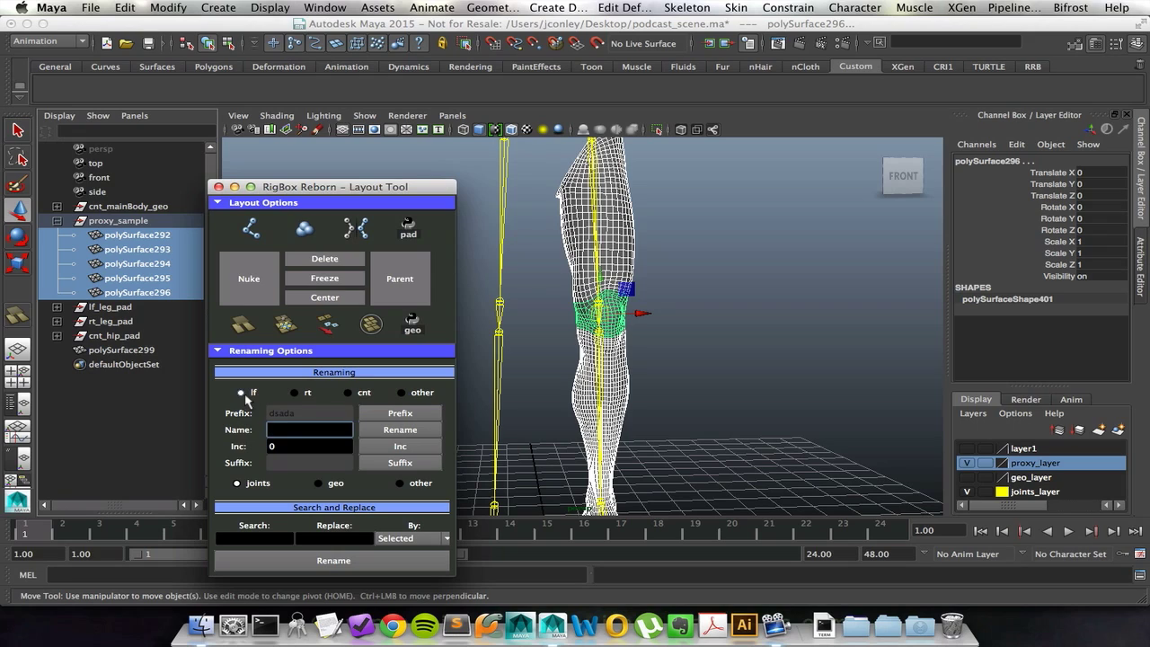
pyautogui.write('leg')
pyautogui.click(271, 446)
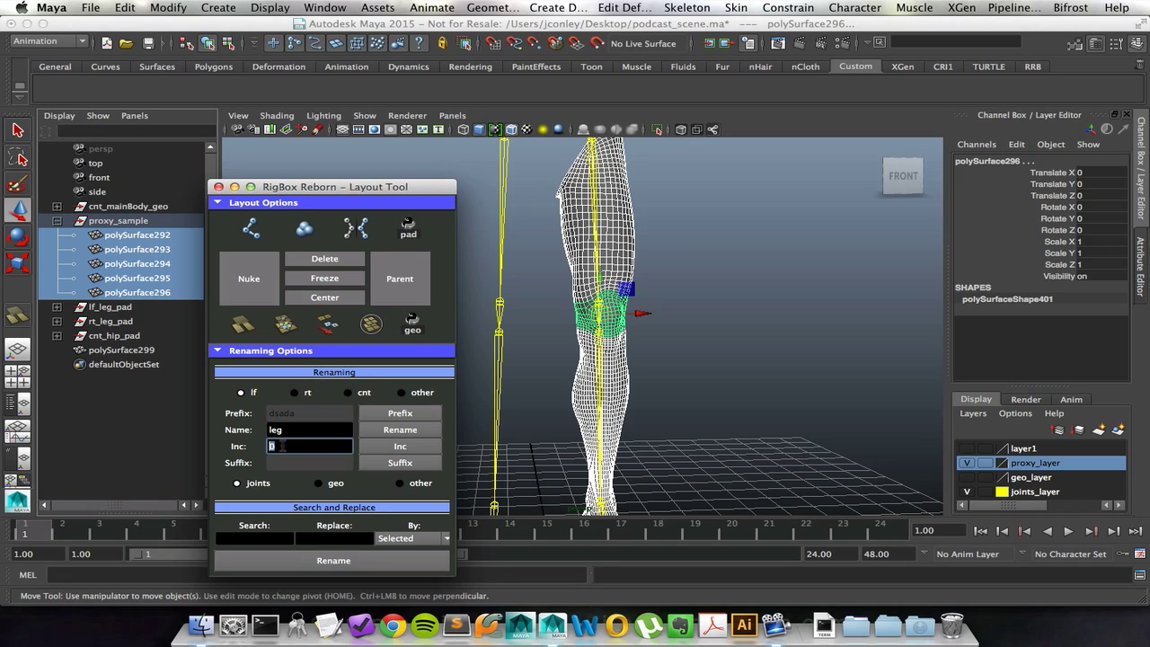
pyautogui.write('1')
pyautogui.press('BackSpace')
pyautogui.write('0')
# - Choose the geo suffix and rename the pieces to lf_leg0_geo through lf_leg4_geo
pyautogui.click(318, 483)
pyautogui.click(400, 483)
pyautogui.click(333, 463)
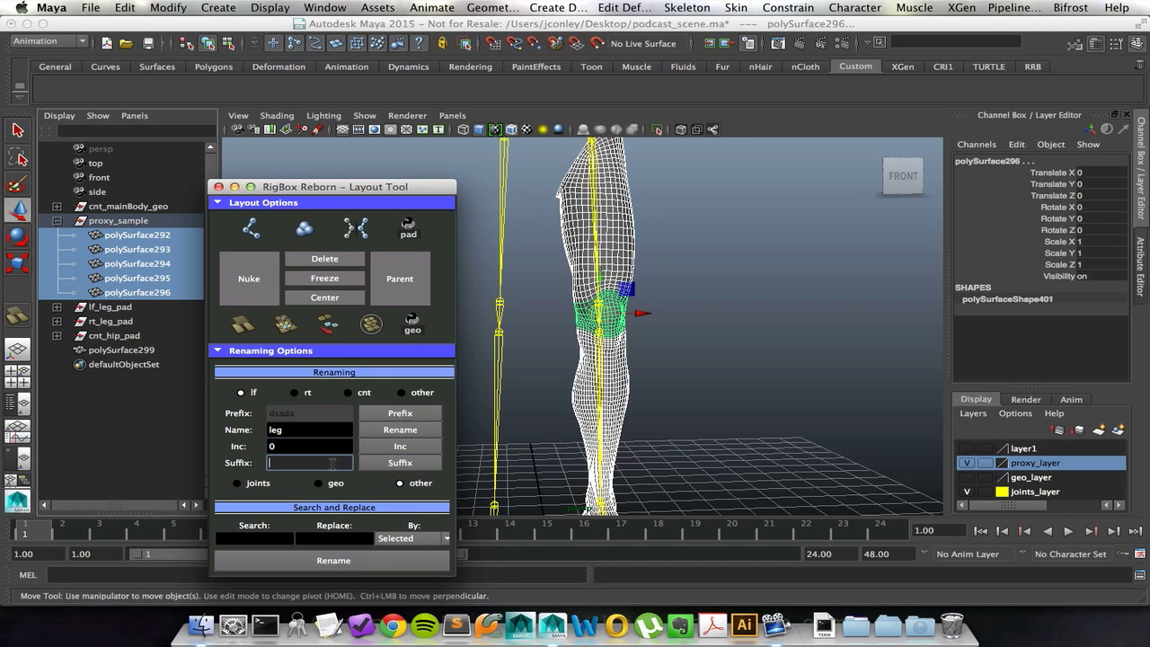
pyautogui.write('fadfa')
pyautogui.click(332, 485)
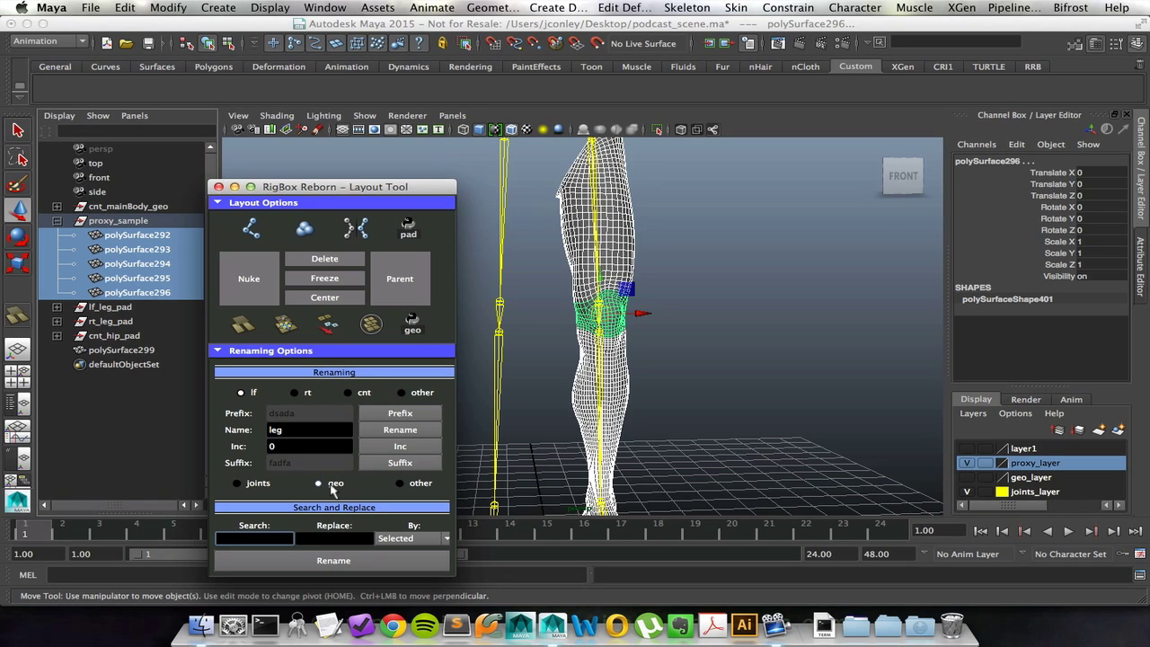
pyautogui.click(387, 432)
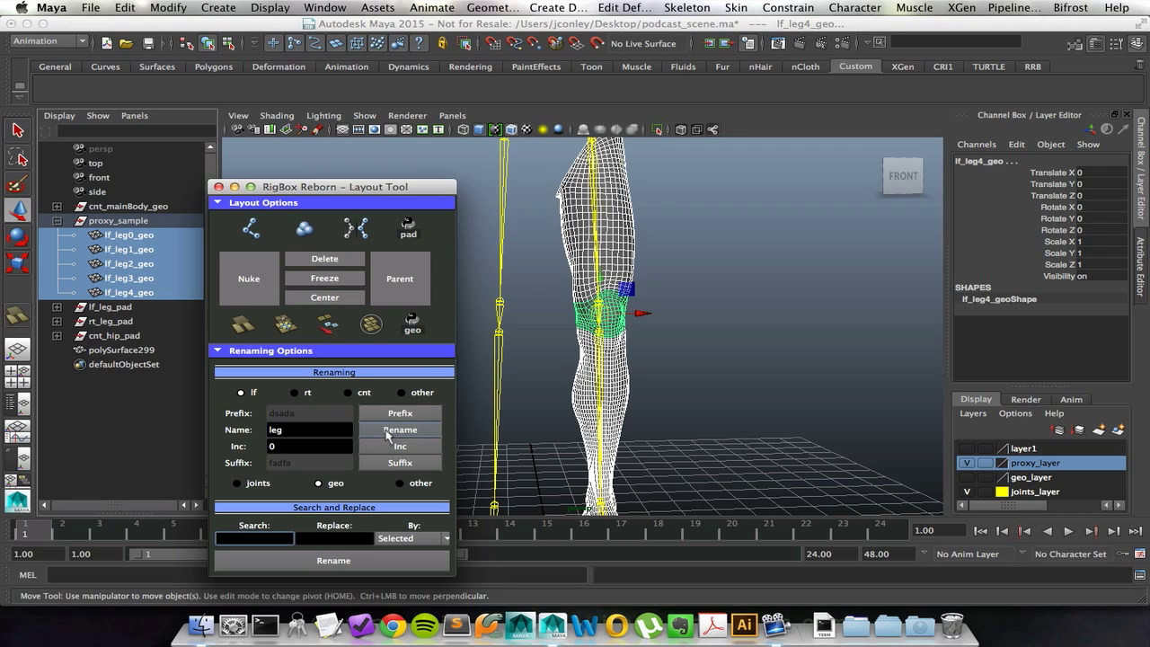
# - Mirror lf_leg0_geo through lf_leg4_geo with Mirror Geo into duplicate_geo_grp
pyautogui.moveTo(144, 236); pyautogui.dragTo(150, 295)
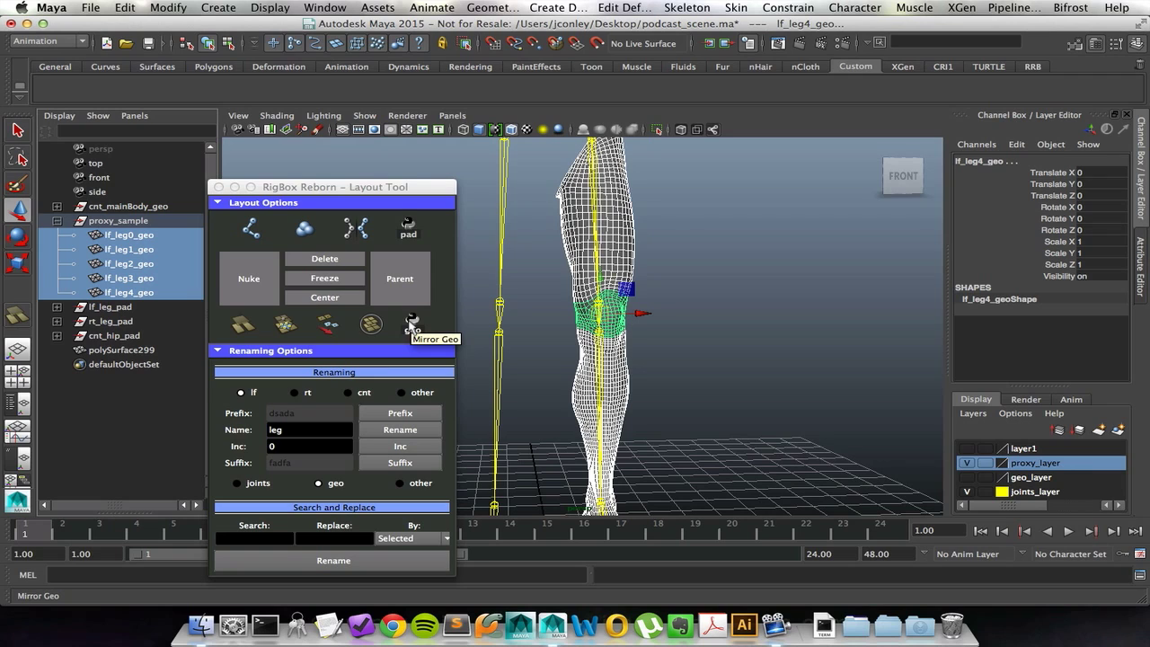
pyautogui.click(411, 325)
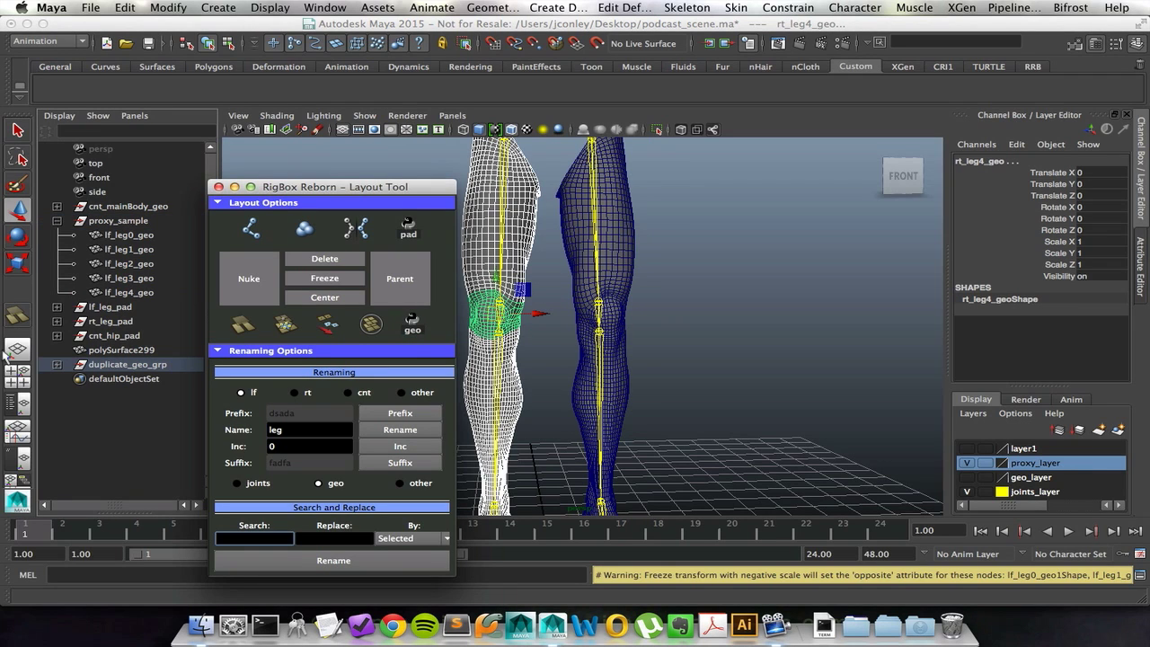
pyautogui.click(113, 366)
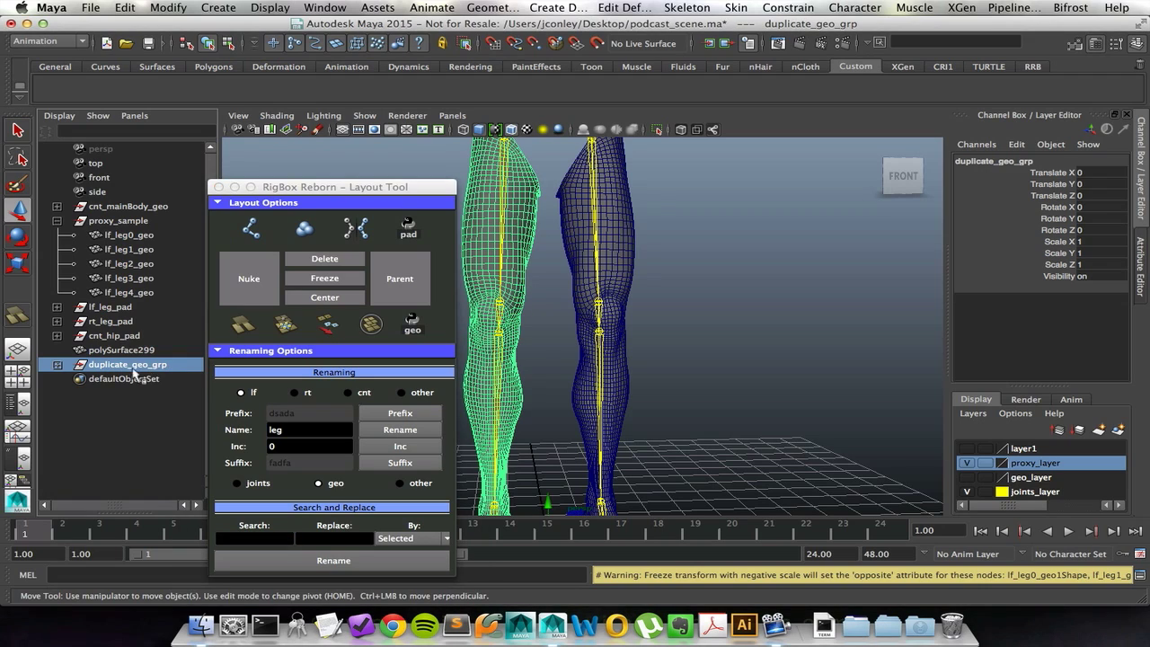
# - Expand duplicate_geo_grp and select rt_leg0_geo through rt_leg4_geo
pyautogui.click(58, 365)
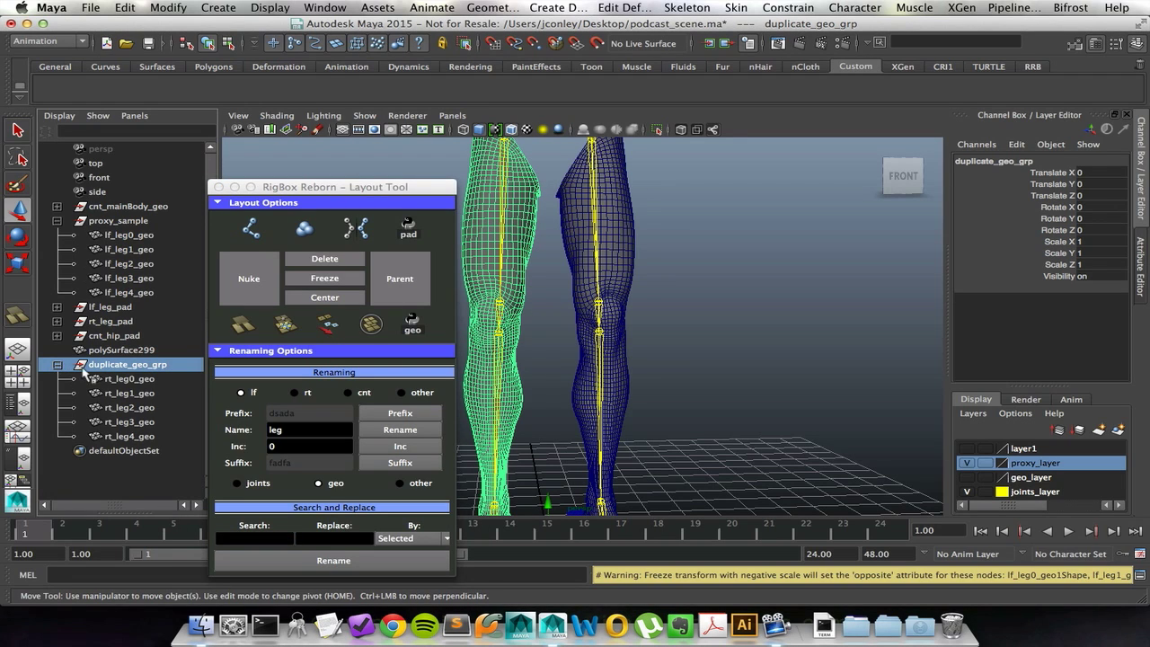
pyautogui.click(135, 379)
pyautogui.keyDown('ctrl'); pyautogui.click(142, 394); pyautogui.keyUp('ctrl')
pyautogui.keyDown('ctrl'); pyautogui.moveTo(142, 407); pyautogui.dragTo(142, 437); pyautogui.keyUp('ctrl')
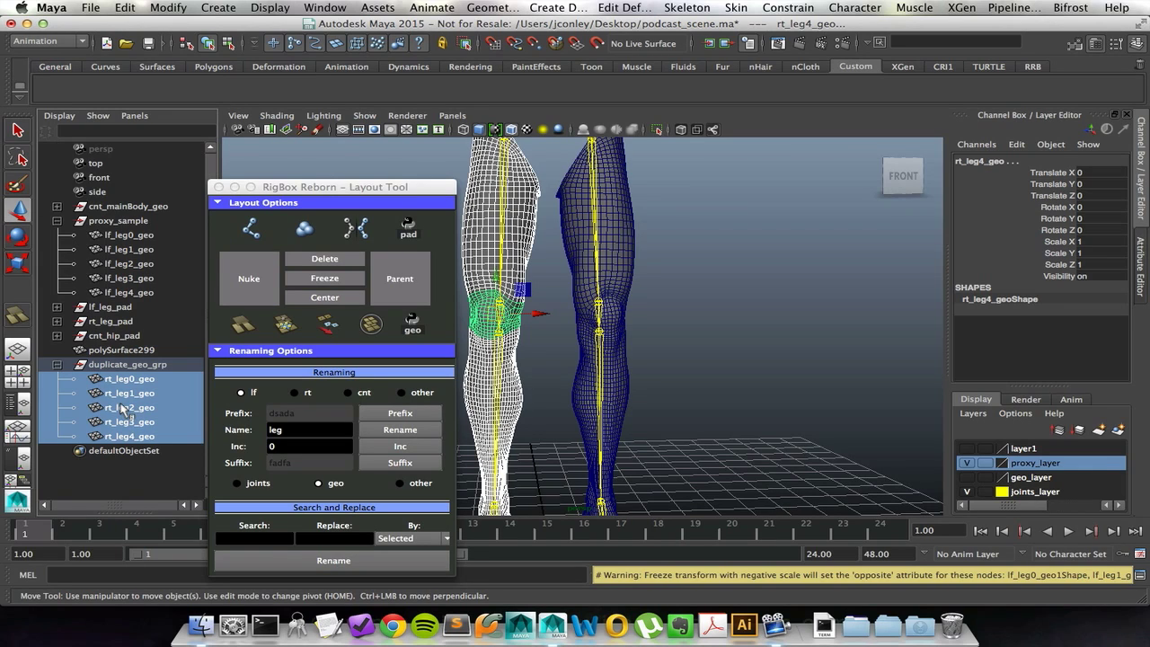
# - Search-and-replace 'leg' with 'arm' in the selected objects' names, By: Selected
pyautogui.moveTo(345, 184); pyautogui.dragTo(336, 137)
pyautogui.click(279, 489)
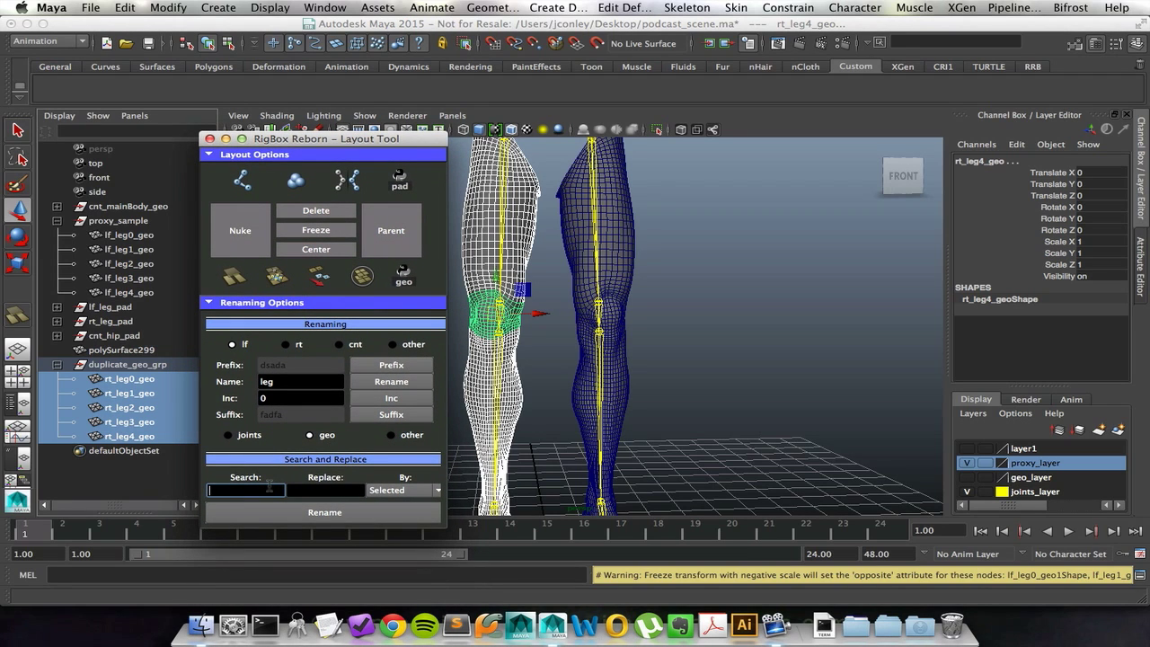
pyautogui.write('leg')
pyautogui.press('Tab')
pyautogui.write('e')
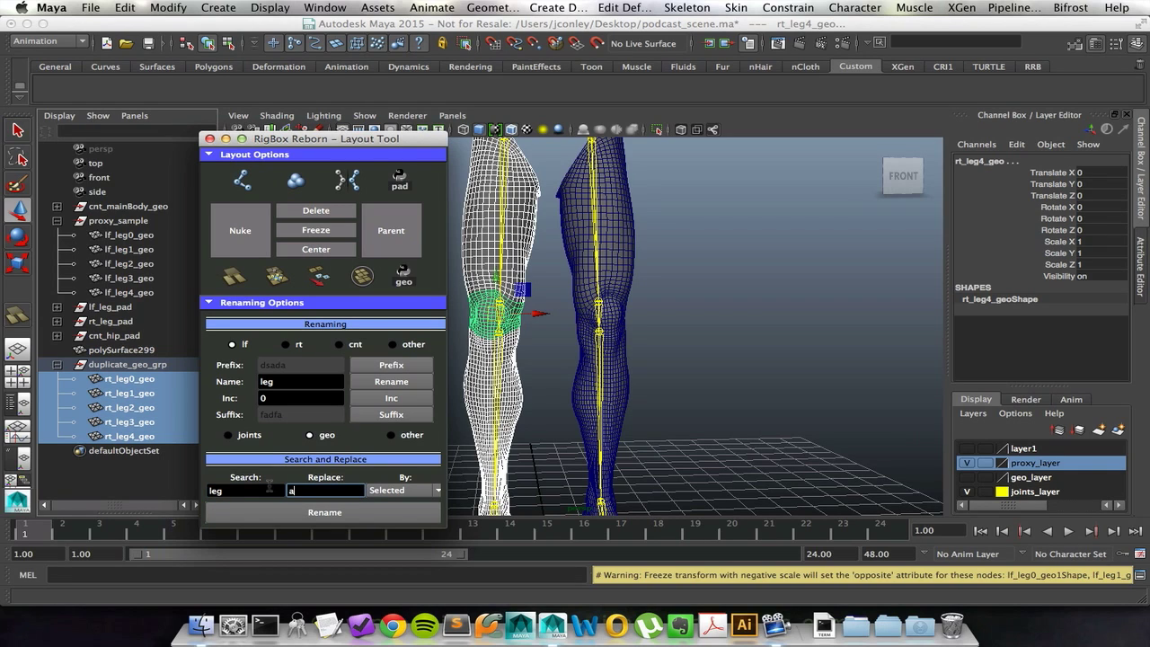
pyautogui.write('te')
pyautogui.press('BackSpace')
pyautogui.press('BackSpace')
pyautogui.write('rm')
pyautogui.click(422, 494)
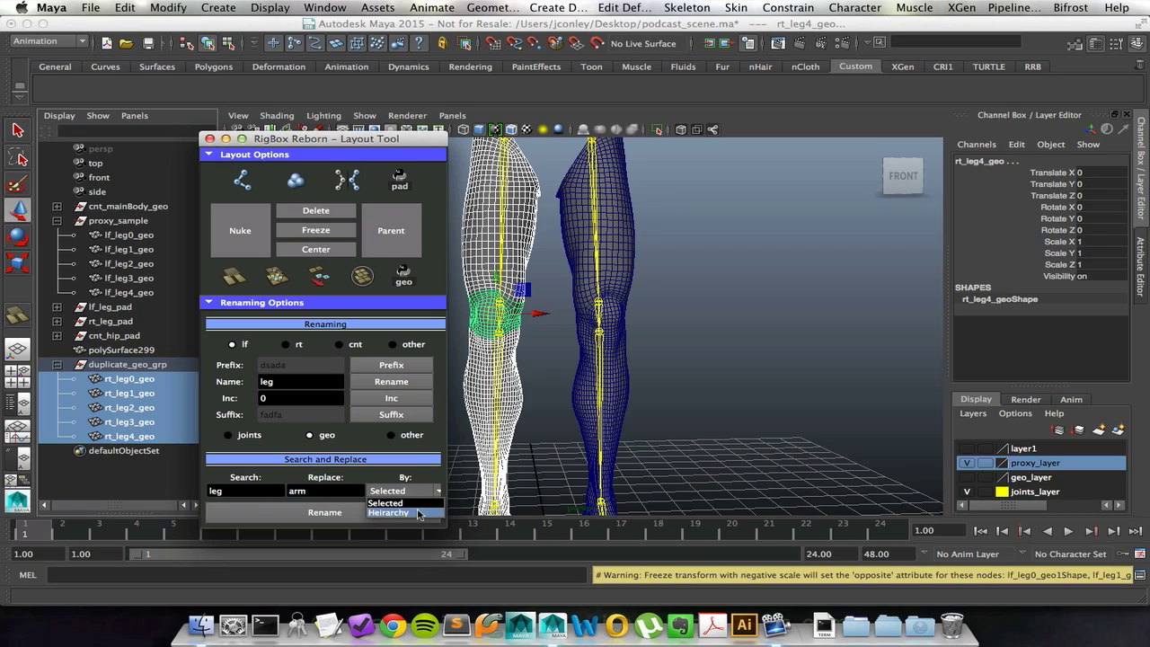
pyautogui.click(385, 503)
pyautogui.click(380, 510)
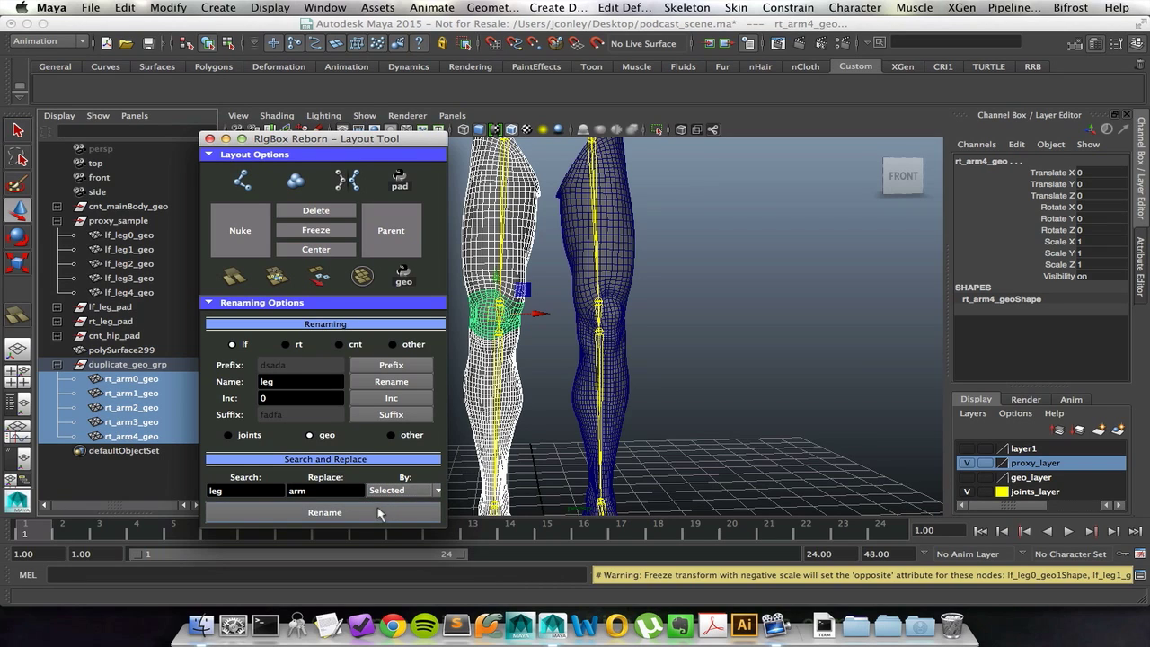